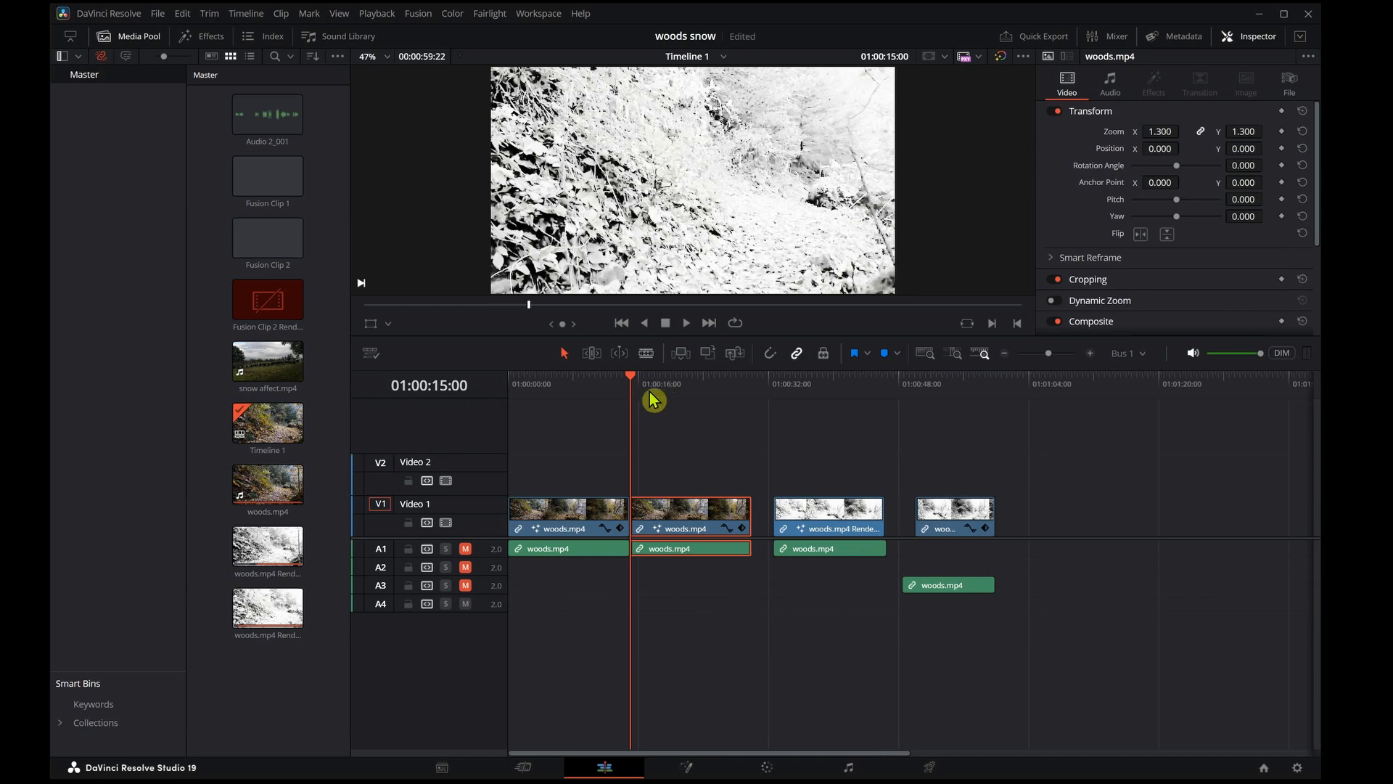
# - Ripple-delete the second woods.mp4 clip from the timeline and save the project
pyautogui.click(685, 513)
pyautogui.press('Delete')
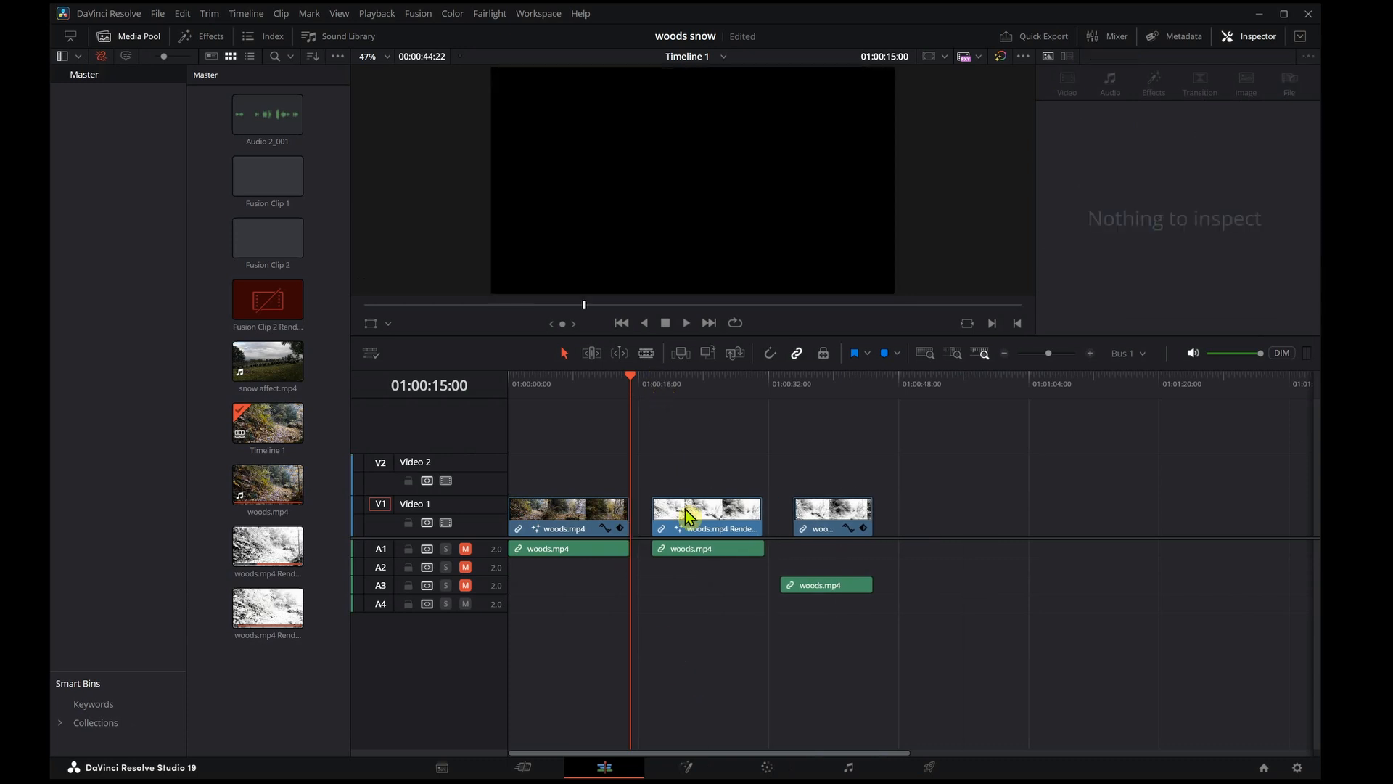
pyautogui.hotkey('ctrl', 's')
# - Open the timeline's second clip, woods.mp4 Render.mov, on the Fusion page and select its MediaOut1 node
pyautogui.click(687, 769)
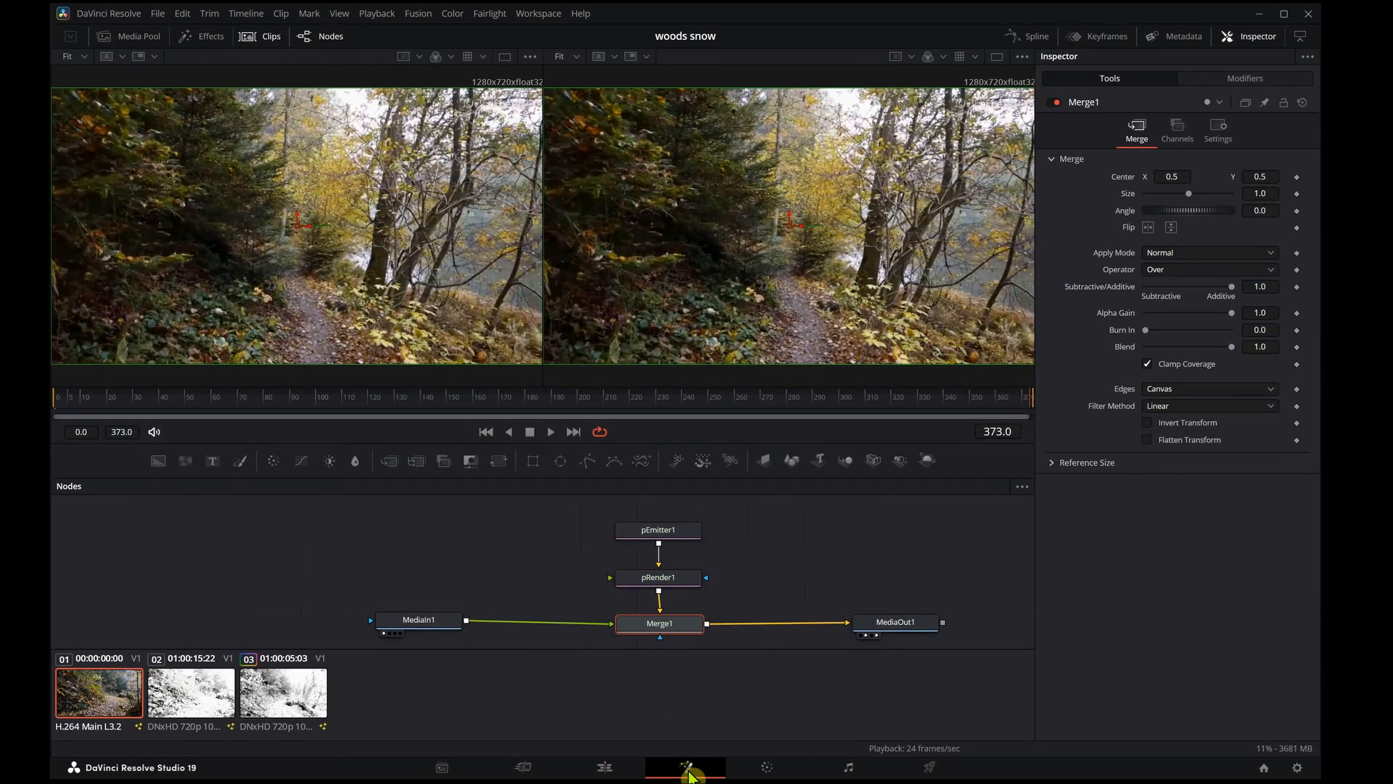
pyautogui.click(187, 703)
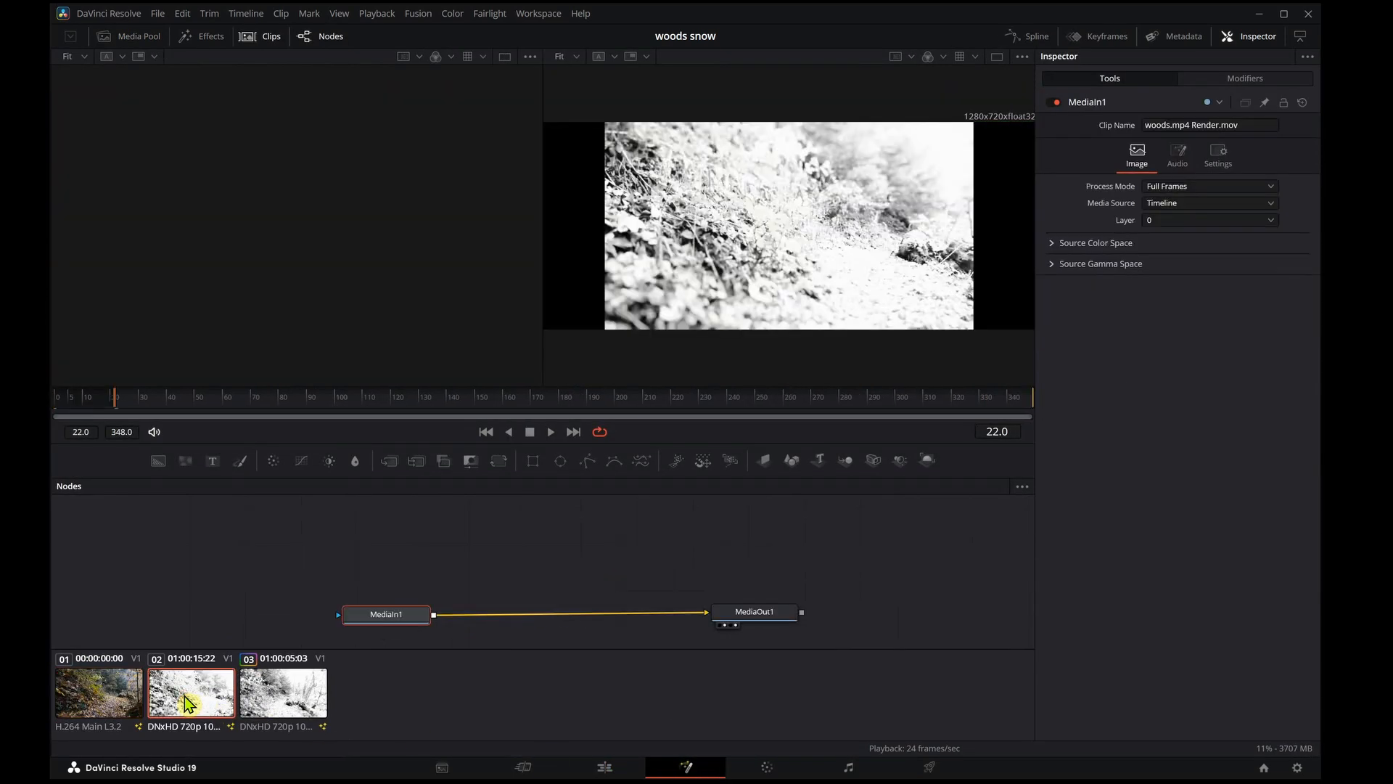
pyautogui.click(293, 697)
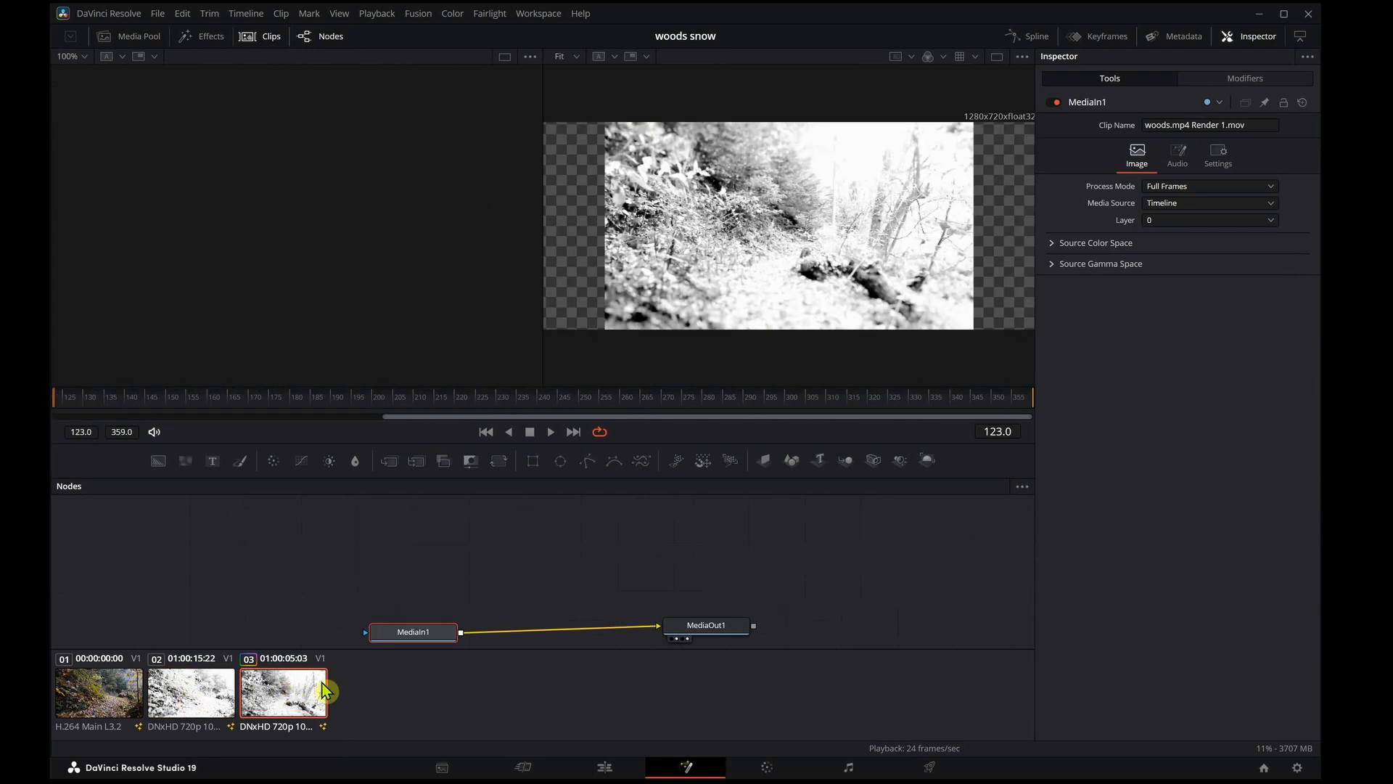
pyautogui.click(193, 697)
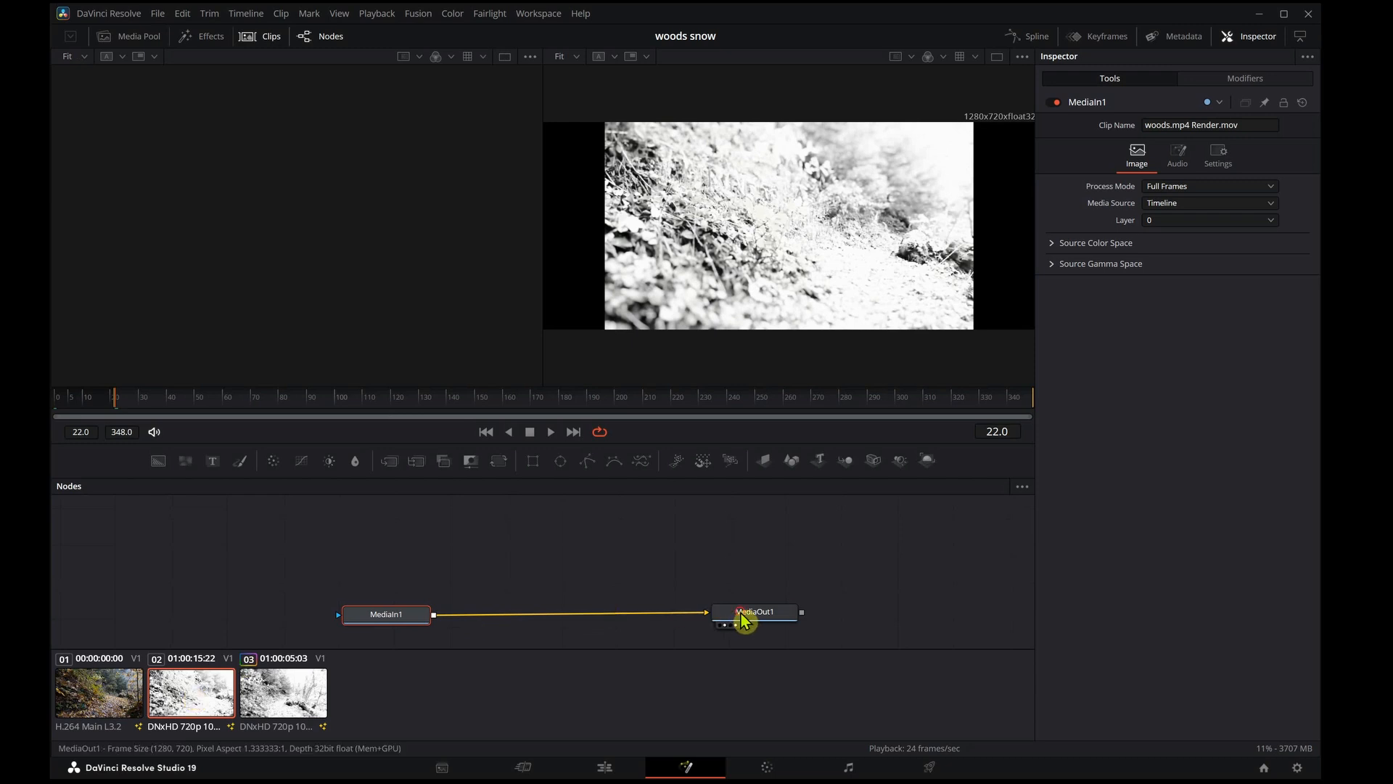
pyautogui.moveTo(743, 620); pyautogui.dragTo(745, 624)
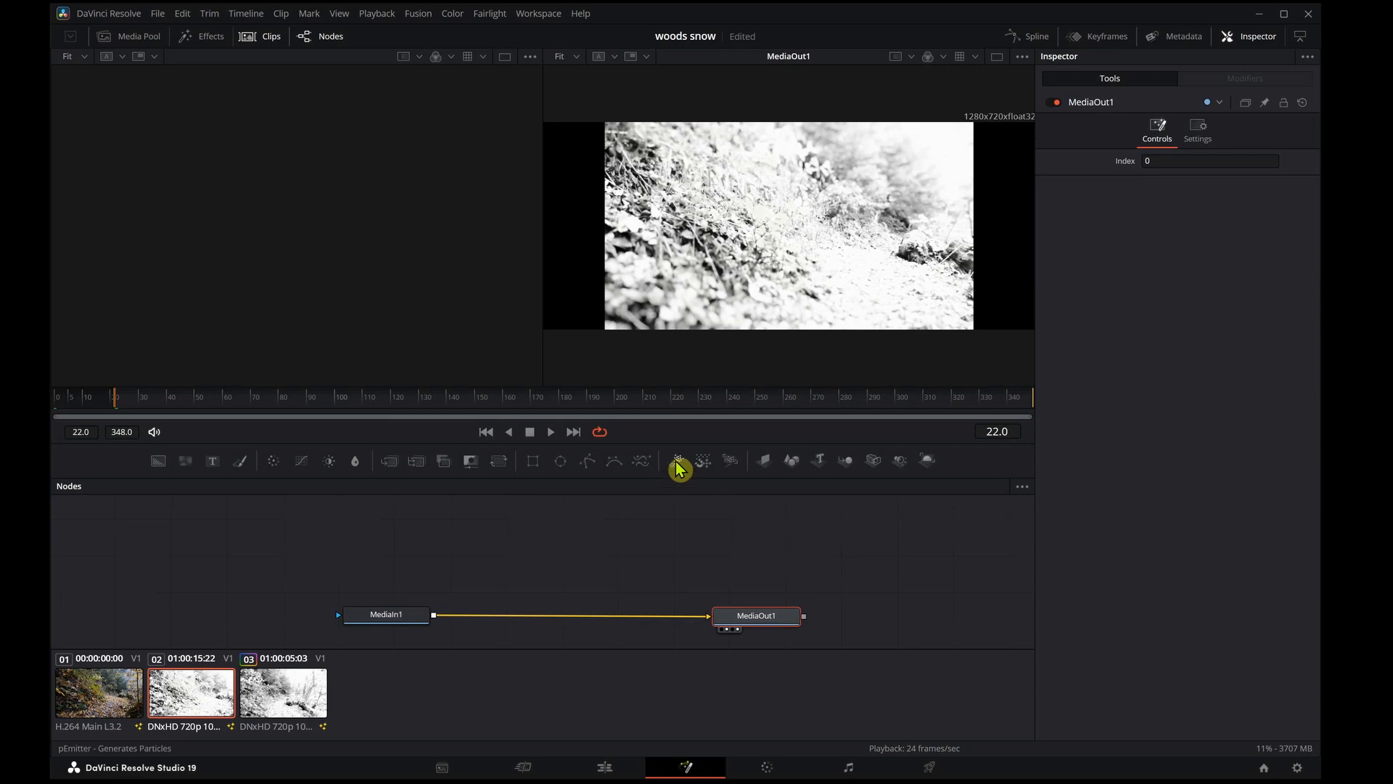
# - Add a pRender node and a pEmitter node above the media nodes and connect the pEmitter output to pRender
pyautogui.moveTo(730, 461); pyautogui.dragTo(589, 586)
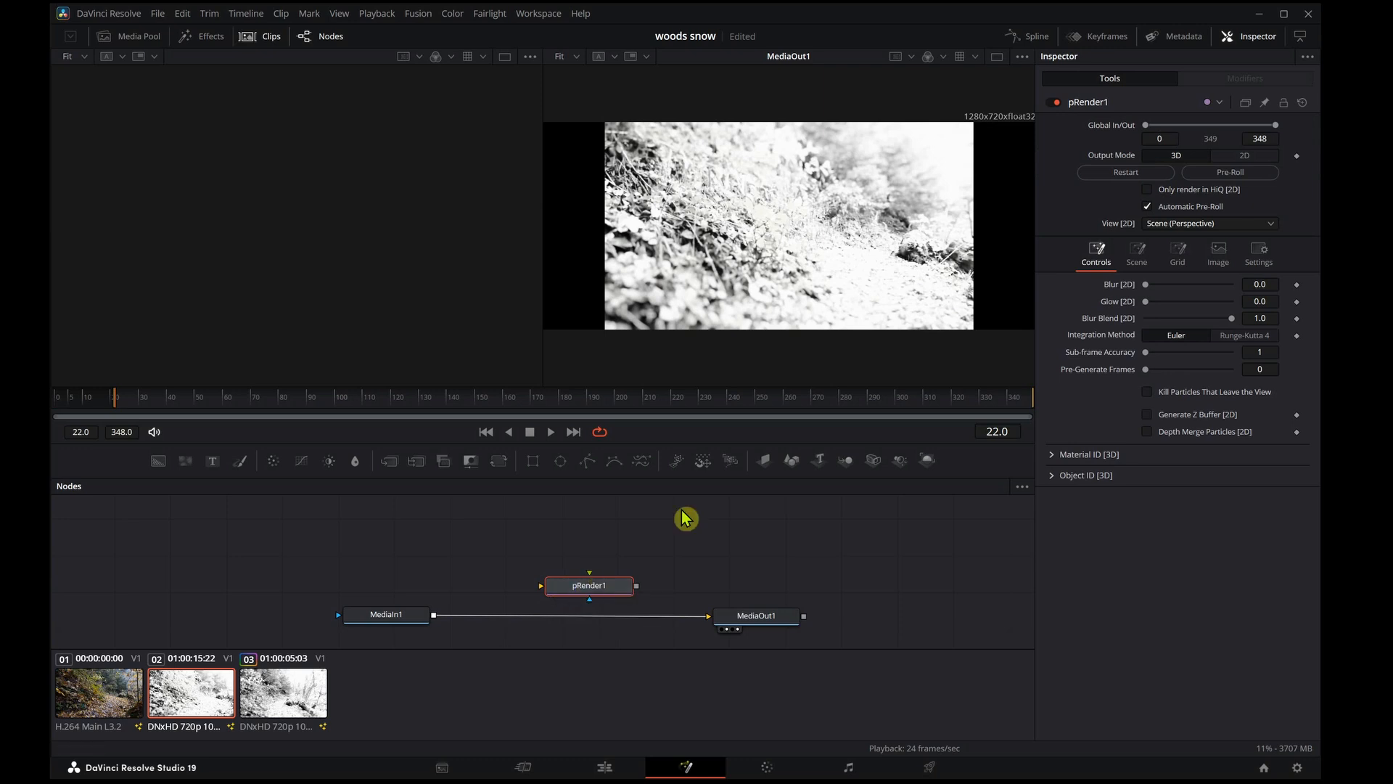
pyautogui.moveTo(676, 461); pyautogui.dragTo(585, 529)
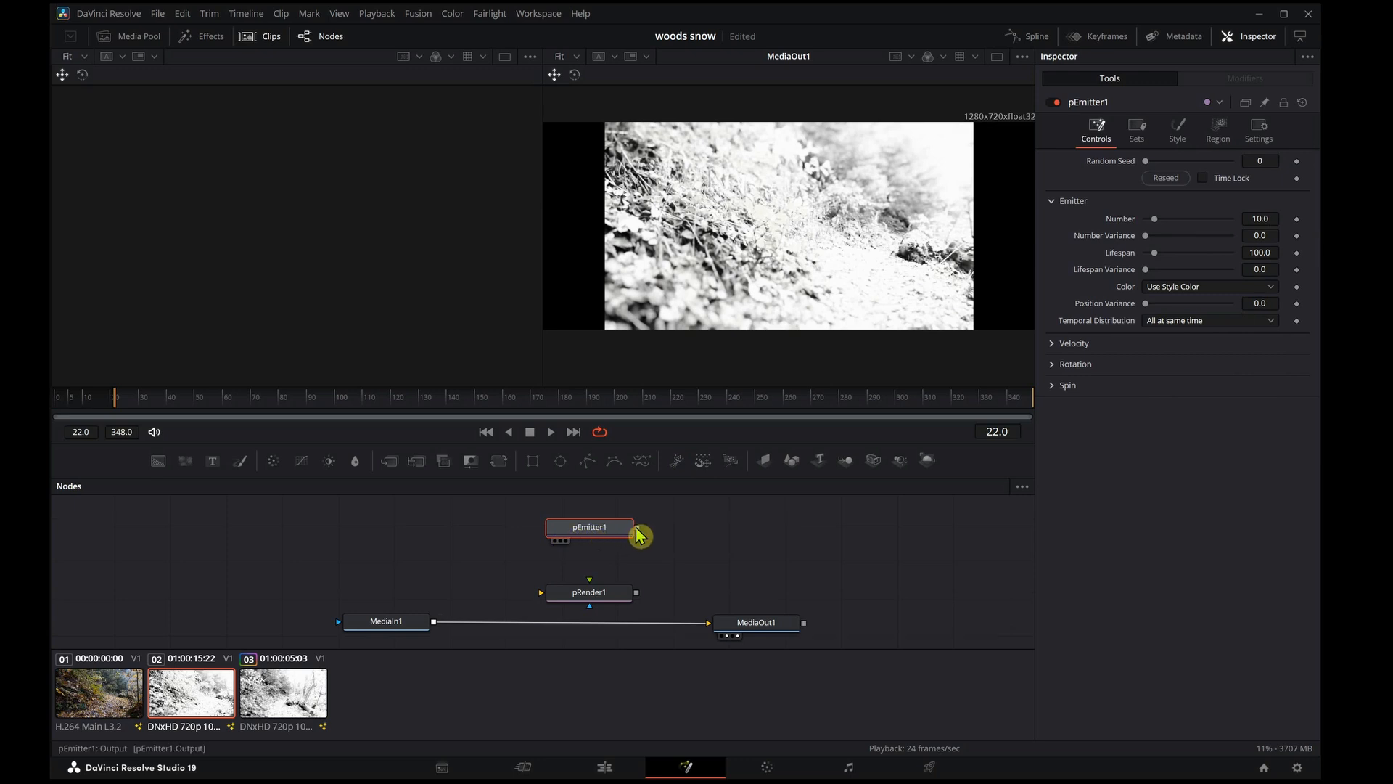
pyautogui.moveTo(636, 529); pyautogui.dragTo(593, 585)
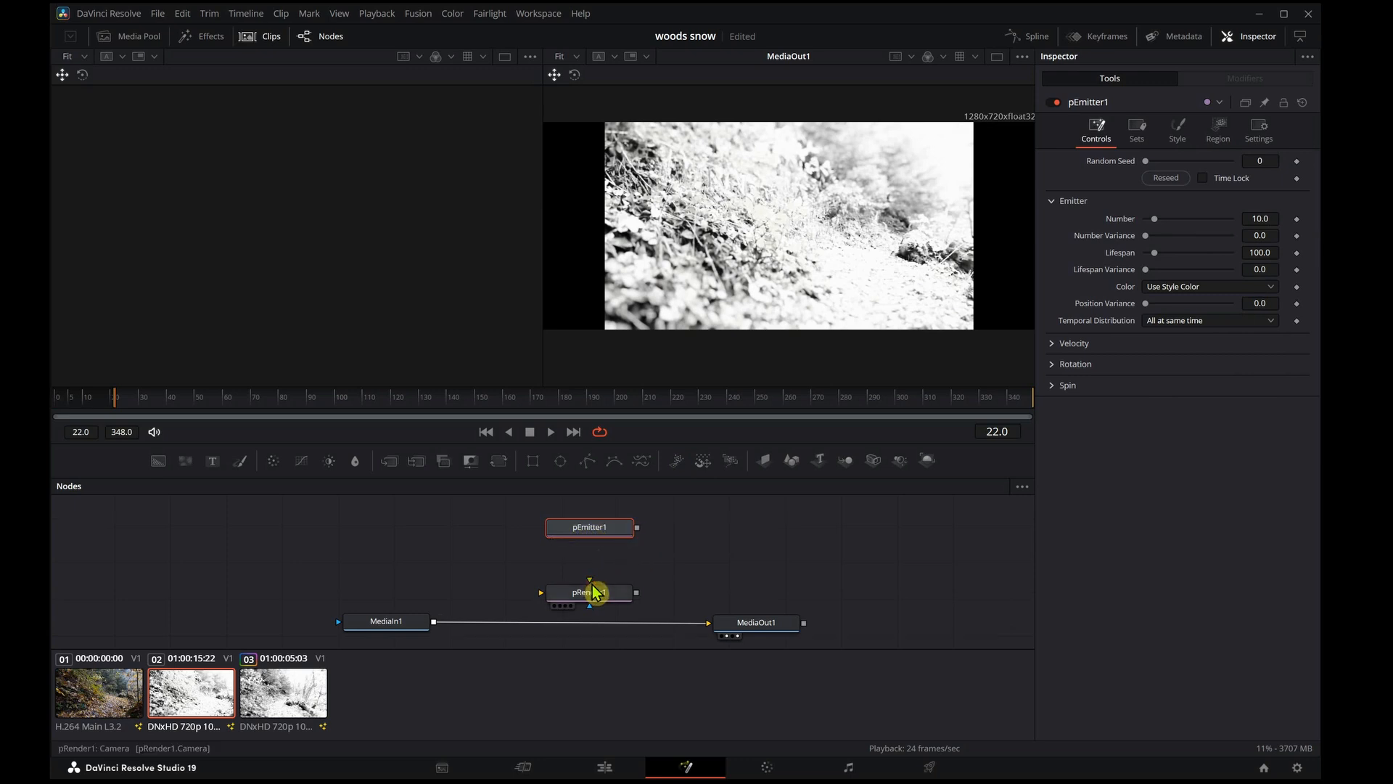
pyautogui.moveTo(638, 537); pyautogui.dragTo(581, 603)
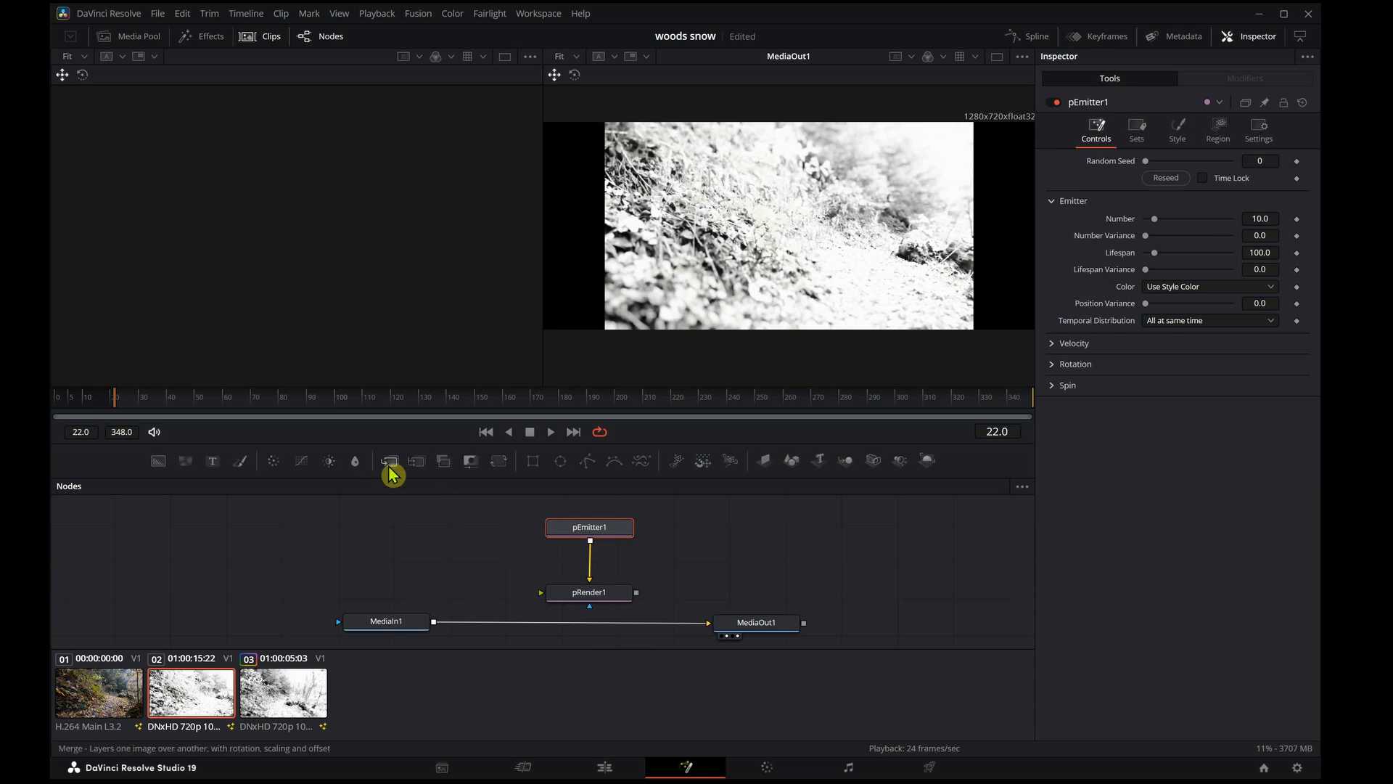
# - Insert a Merge node between MediaIn1 and MediaOut1 with pRender1 feeding its foreground, and align it below pRender1
pyautogui.moveTo(392, 465); pyautogui.dragTo(573, 626)
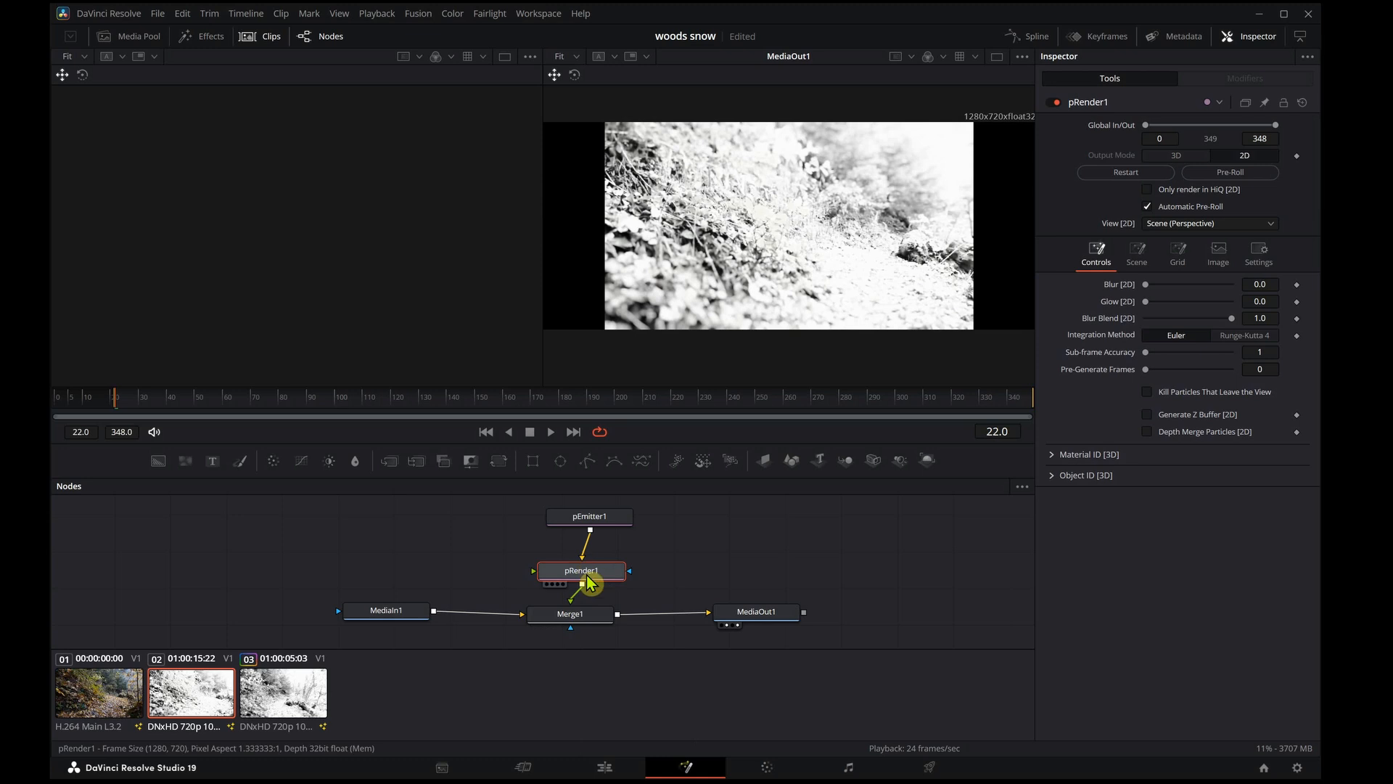
pyautogui.moveTo(573, 622); pyautogui.dragTo(587, 632)
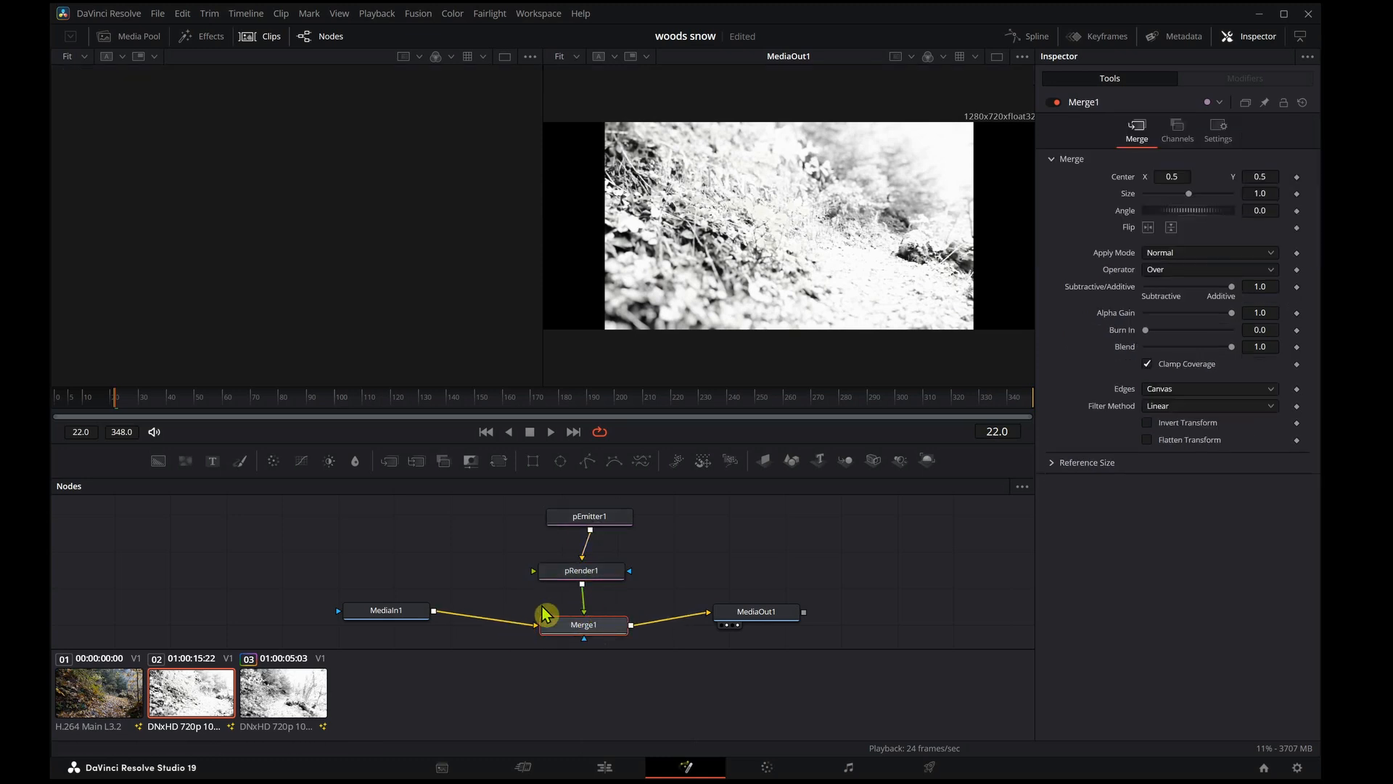
pyautogui.moveTo(595, 635); pyautogui.dragTo(589, 582)
# - Line up pEmitter1 above pRender1 and display the pRender1 output in the empty viewer
pyautogui.moveTo(591, 521); pyautogui.dragTo(587, 521)
pyautogui.click(587, 521)
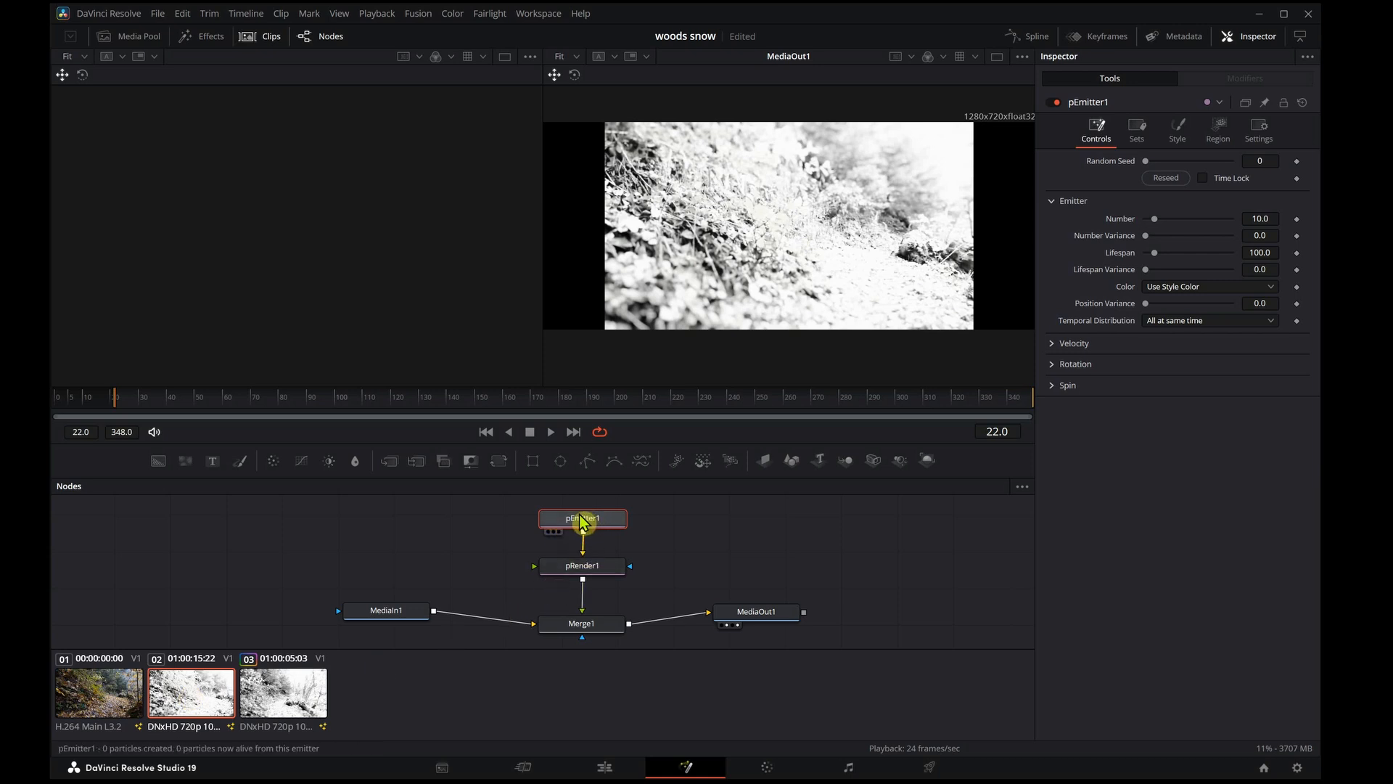
pyautogui.click(546, 534)
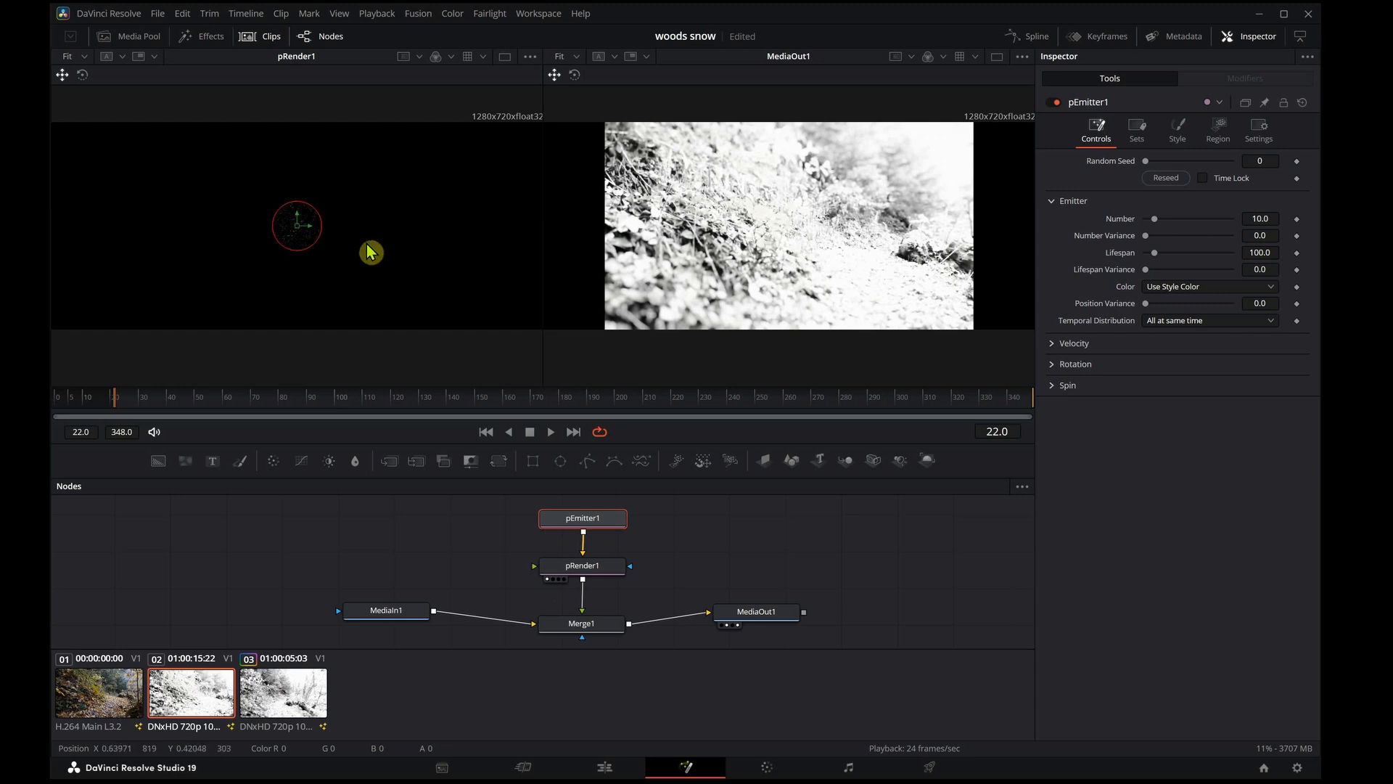
# - Turn the checker underlay on and back off in the pRender1 viewer
pyautogui.click(531, 58)
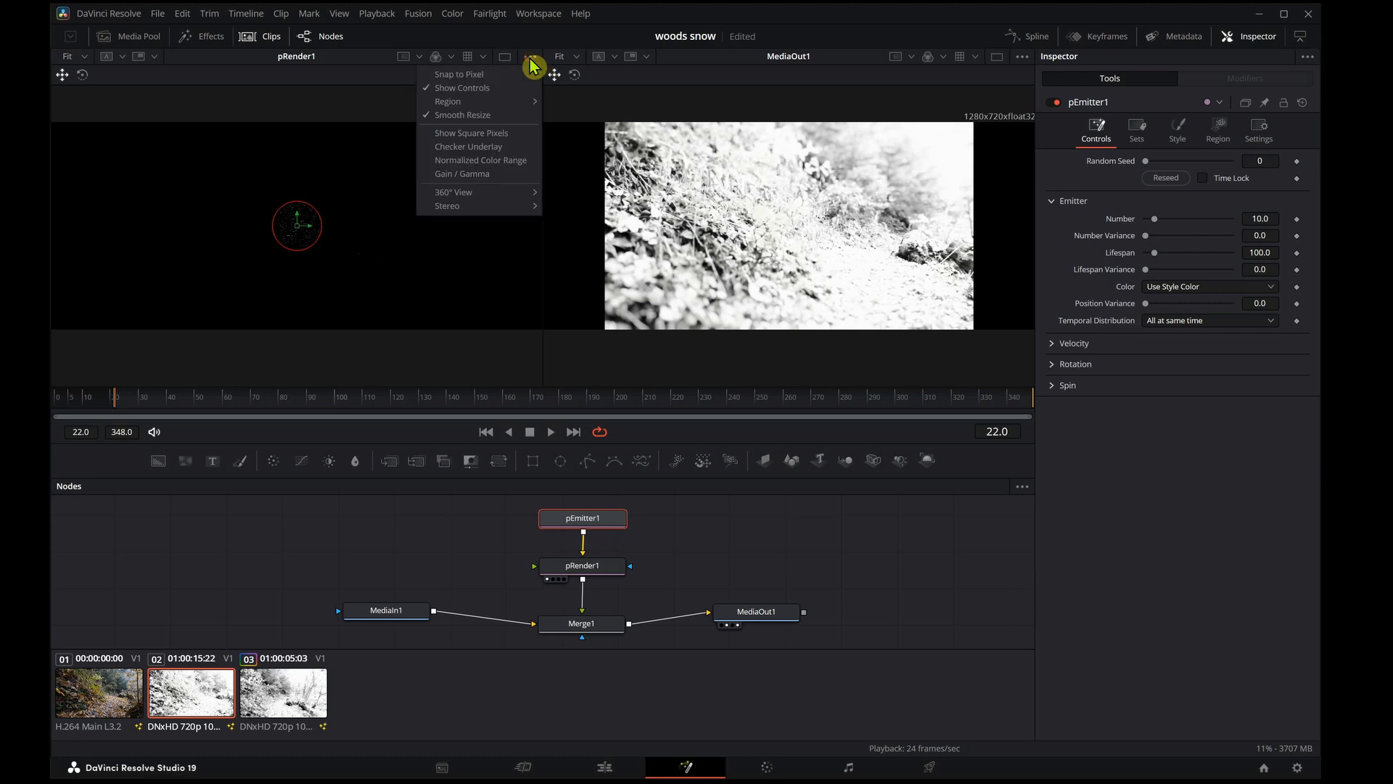
pyautogui.click(445, 148)
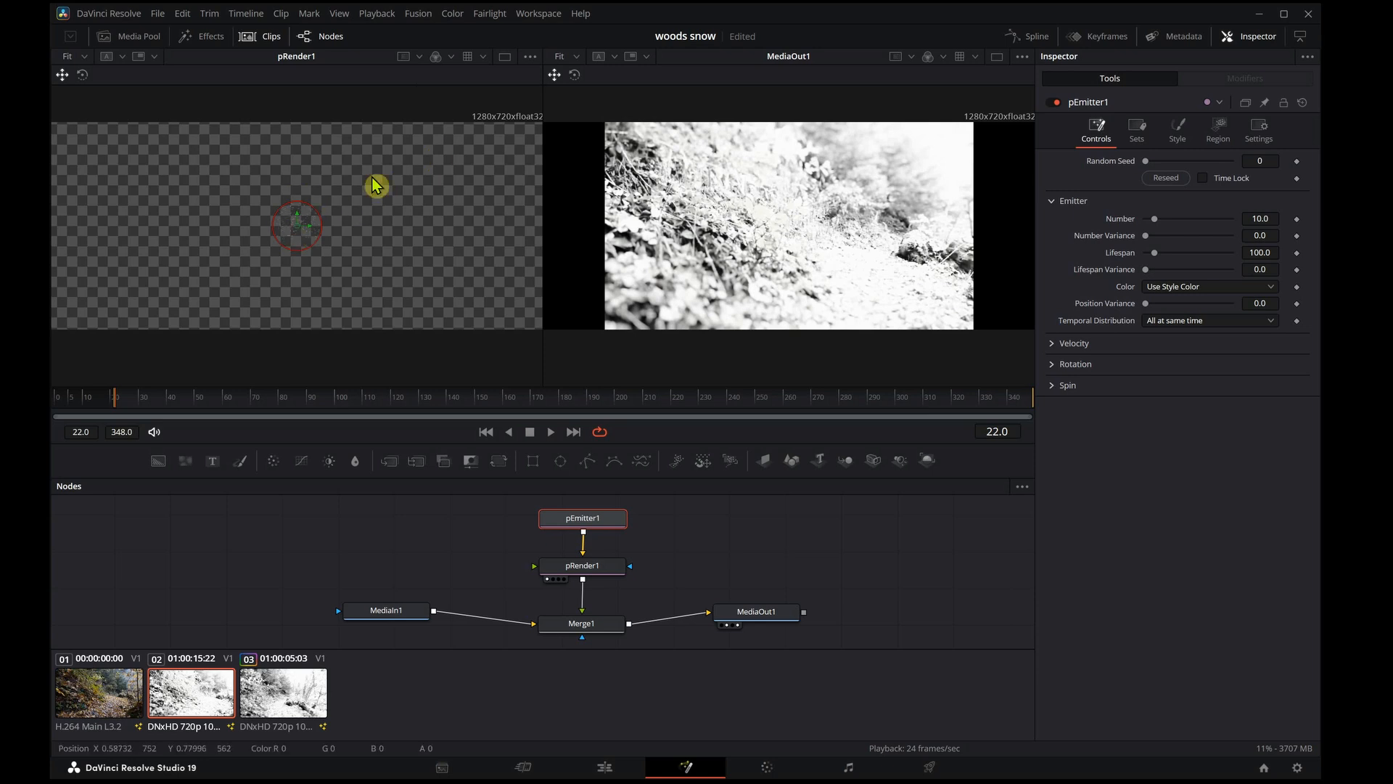
pyautogui.click(531, 56)
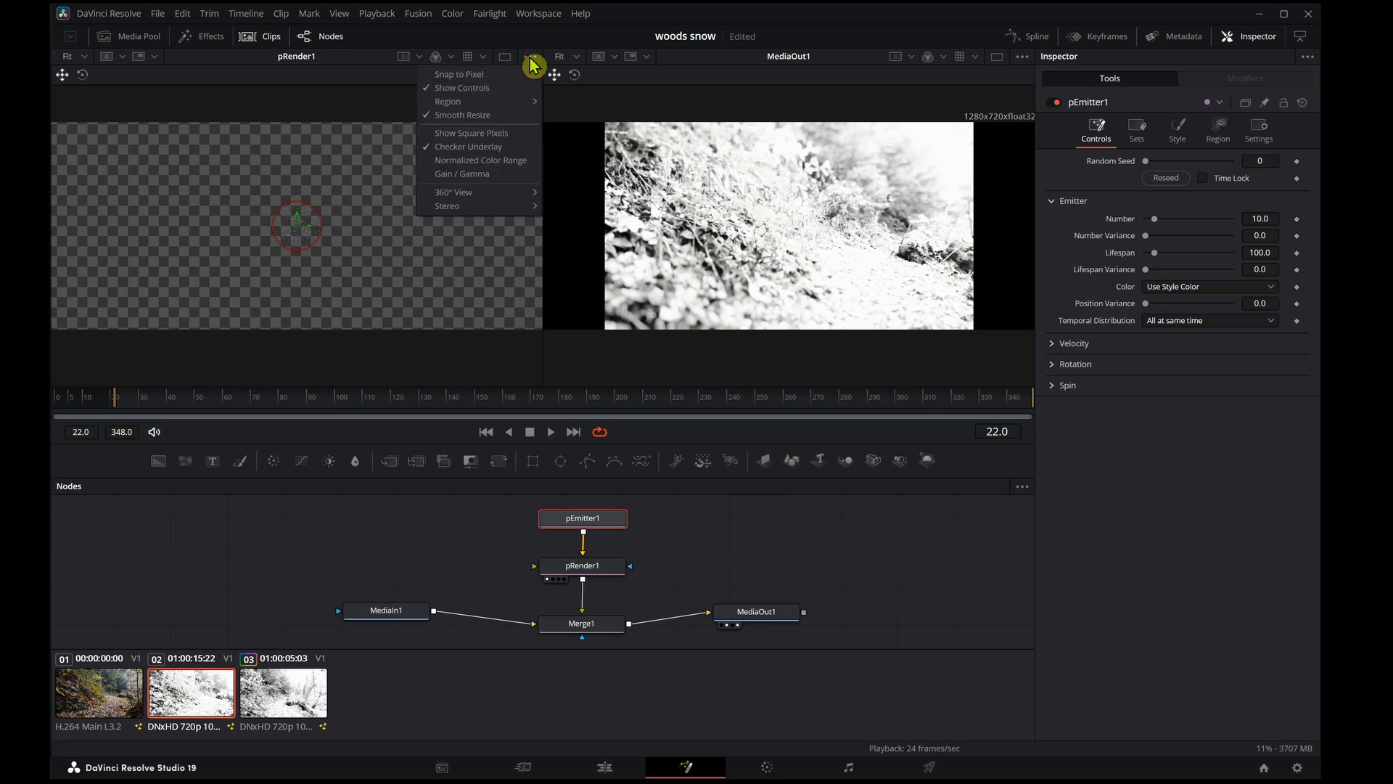
pyautogui.click(431, 148)
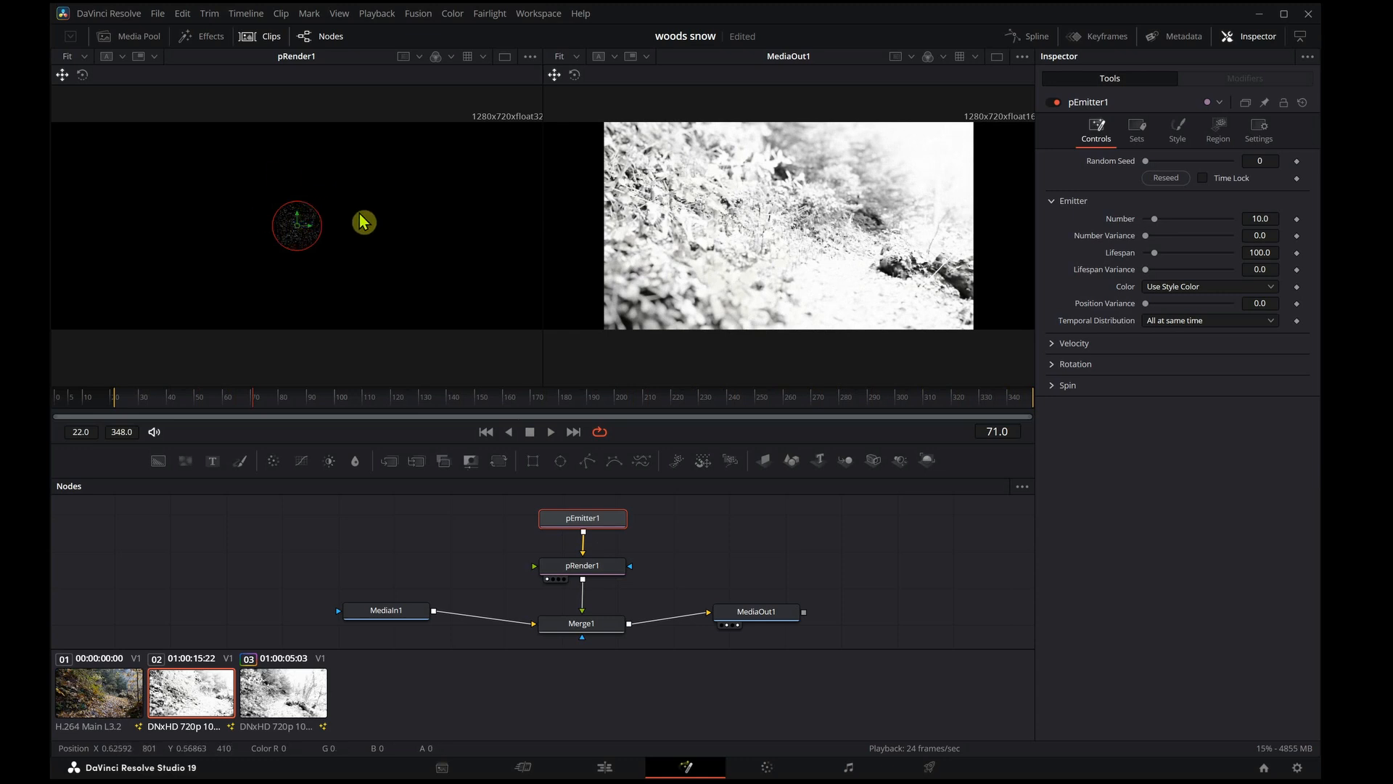
# - Save the project and set the pEmitter1 region to All
pyautogui.hotkey('ctrl', 's')
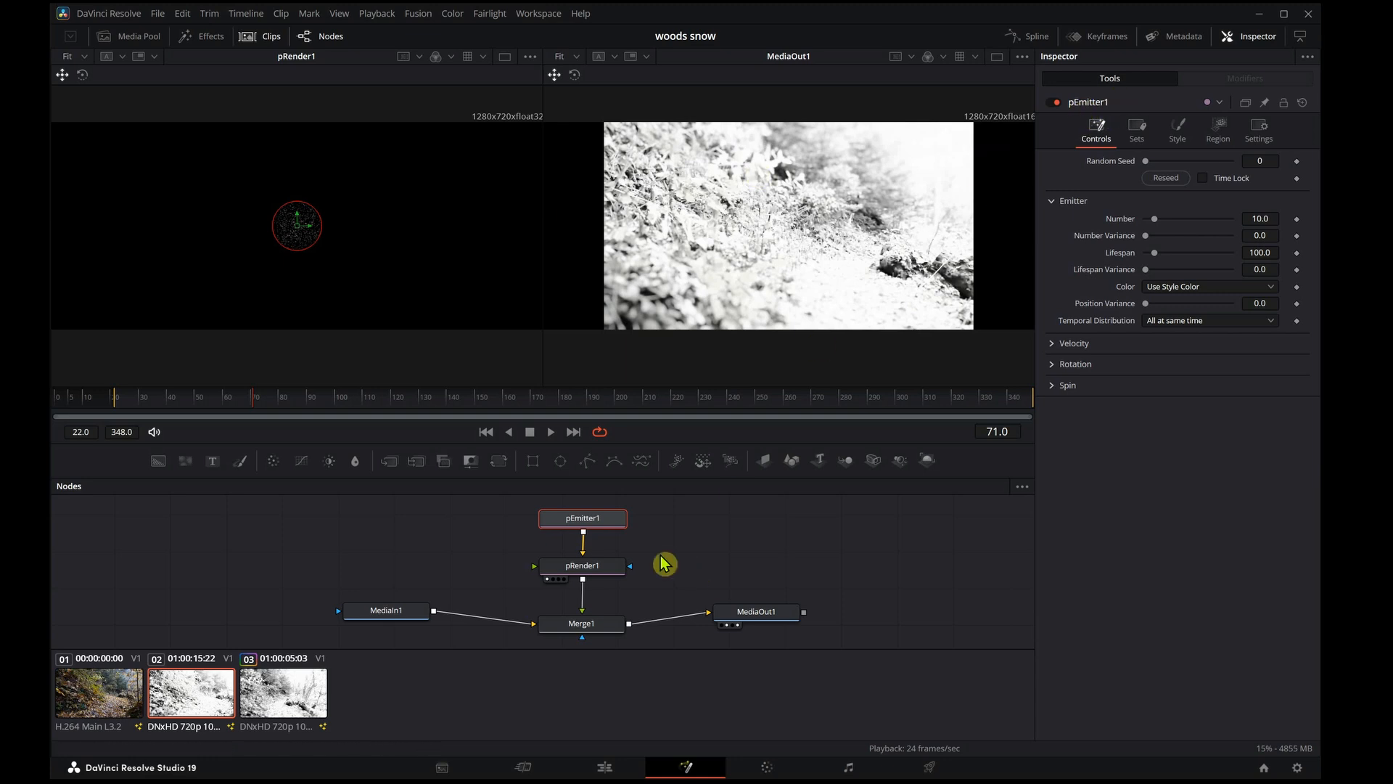
pyautogui.click(1219, 134)
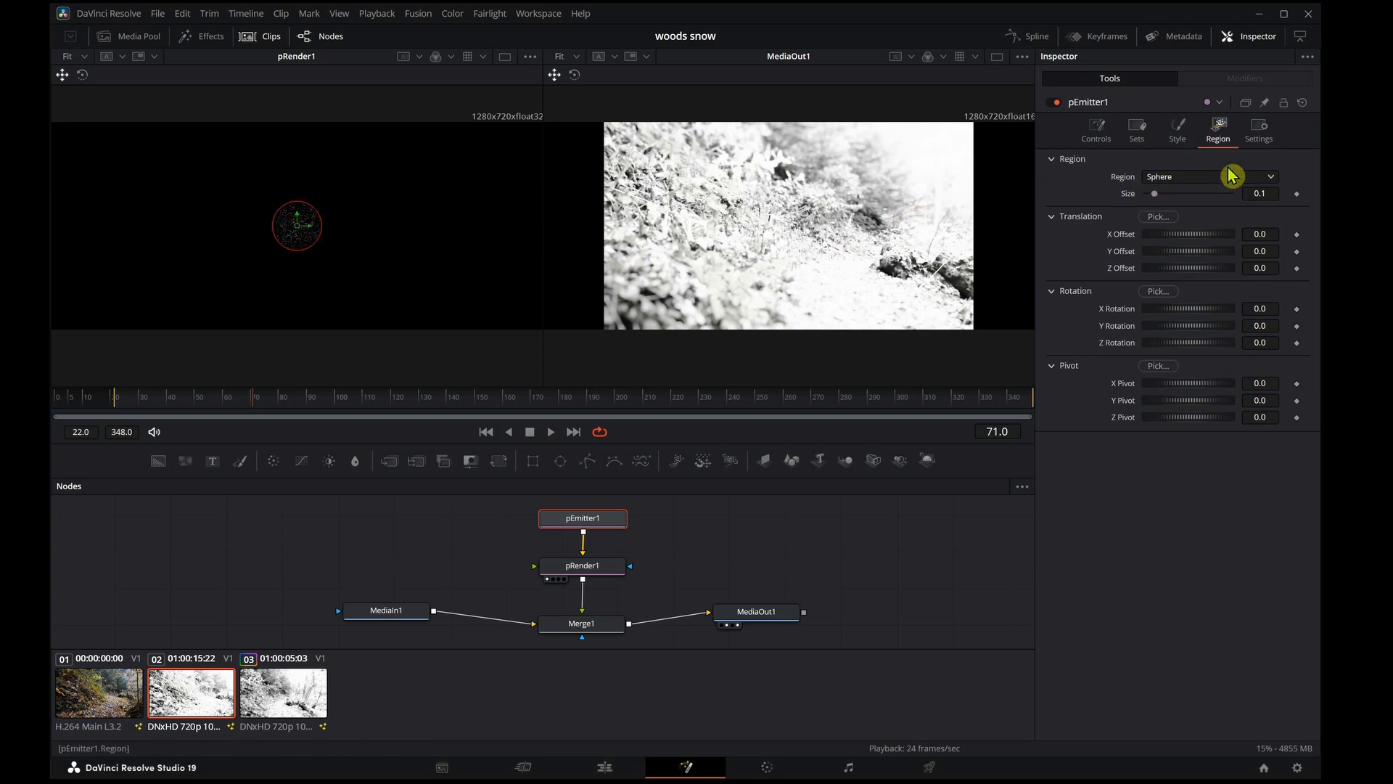
pyautogui.click(1274, 178)
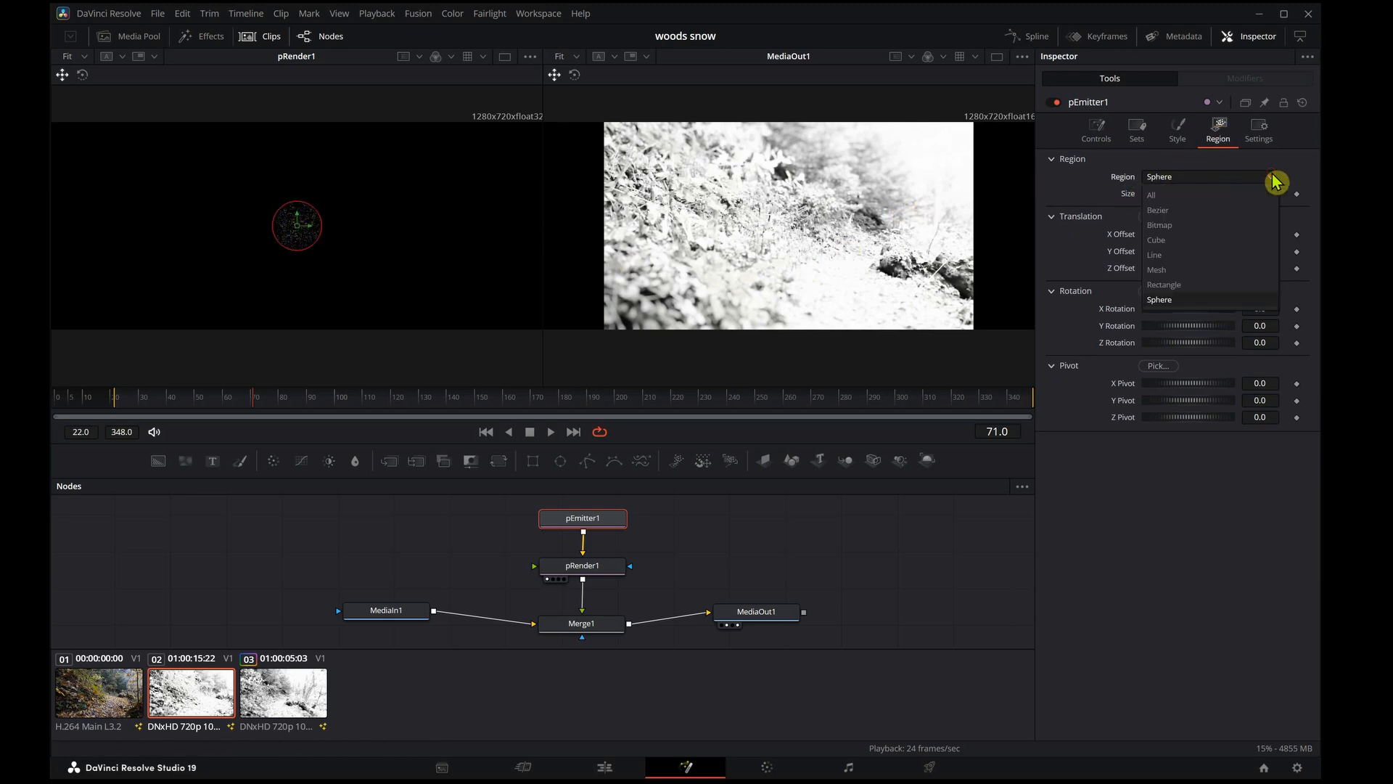
pyautogui.click(1154, 196)
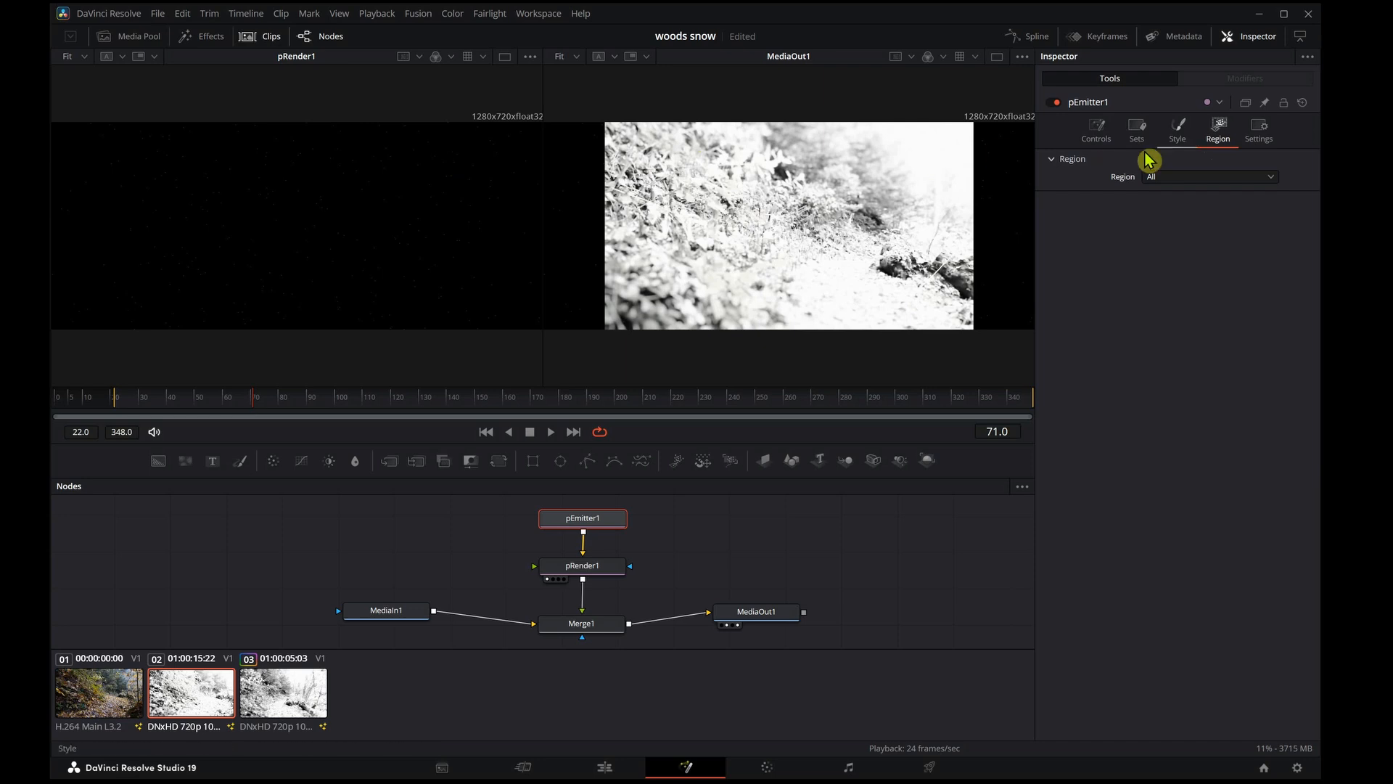
# - Set the pEmitter1 particle style to Blob with a size of 0.3858 and play back the particles briefly
pyautogui.click(1179, 129)
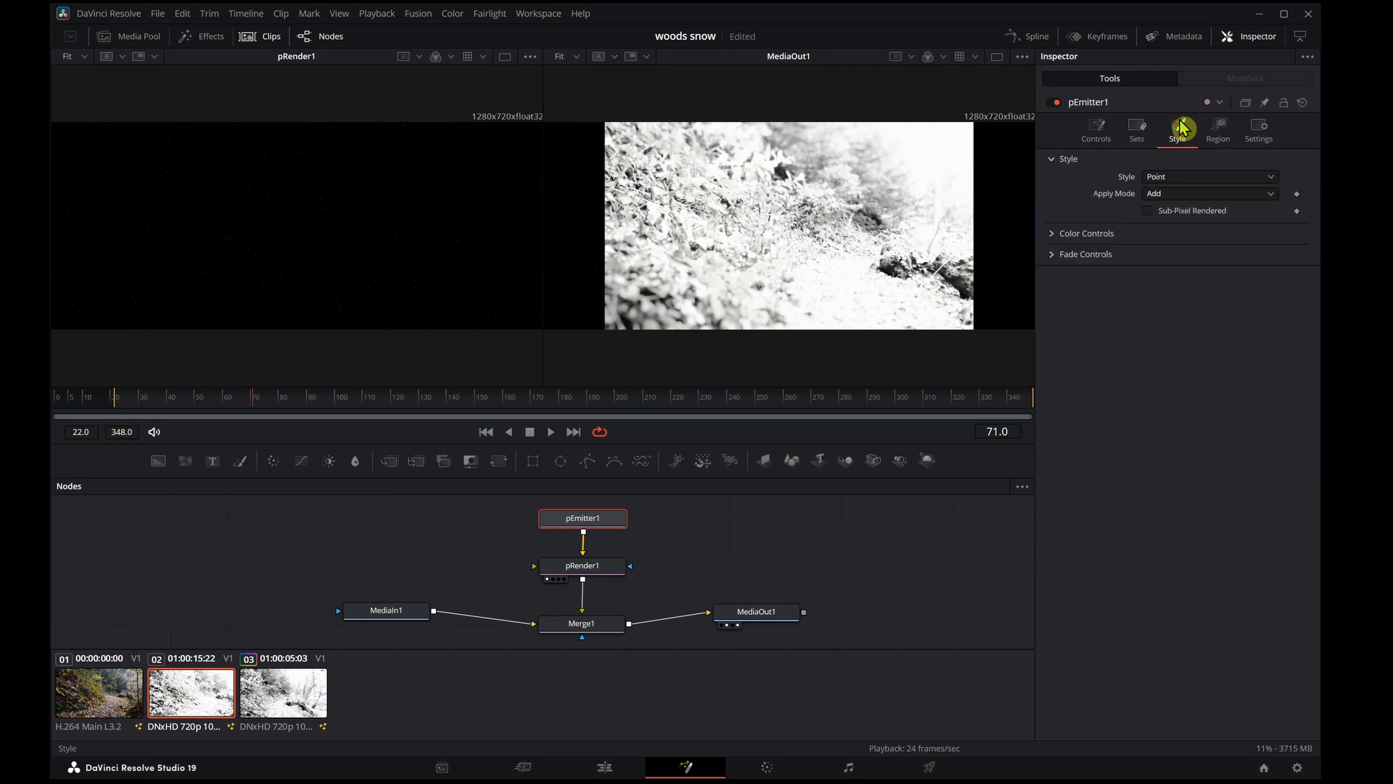
pyautogui.click(1268, 176)
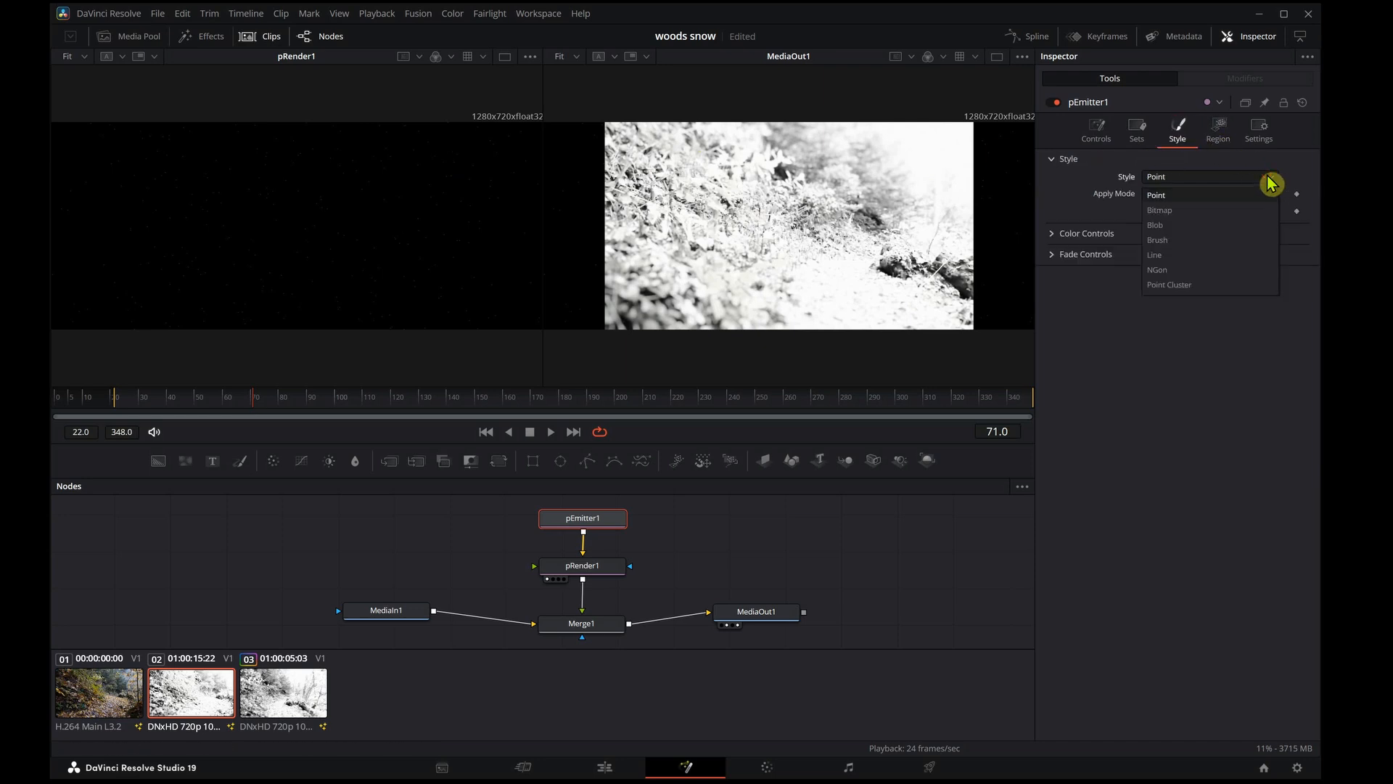
pyautogui.click(1169, 227)
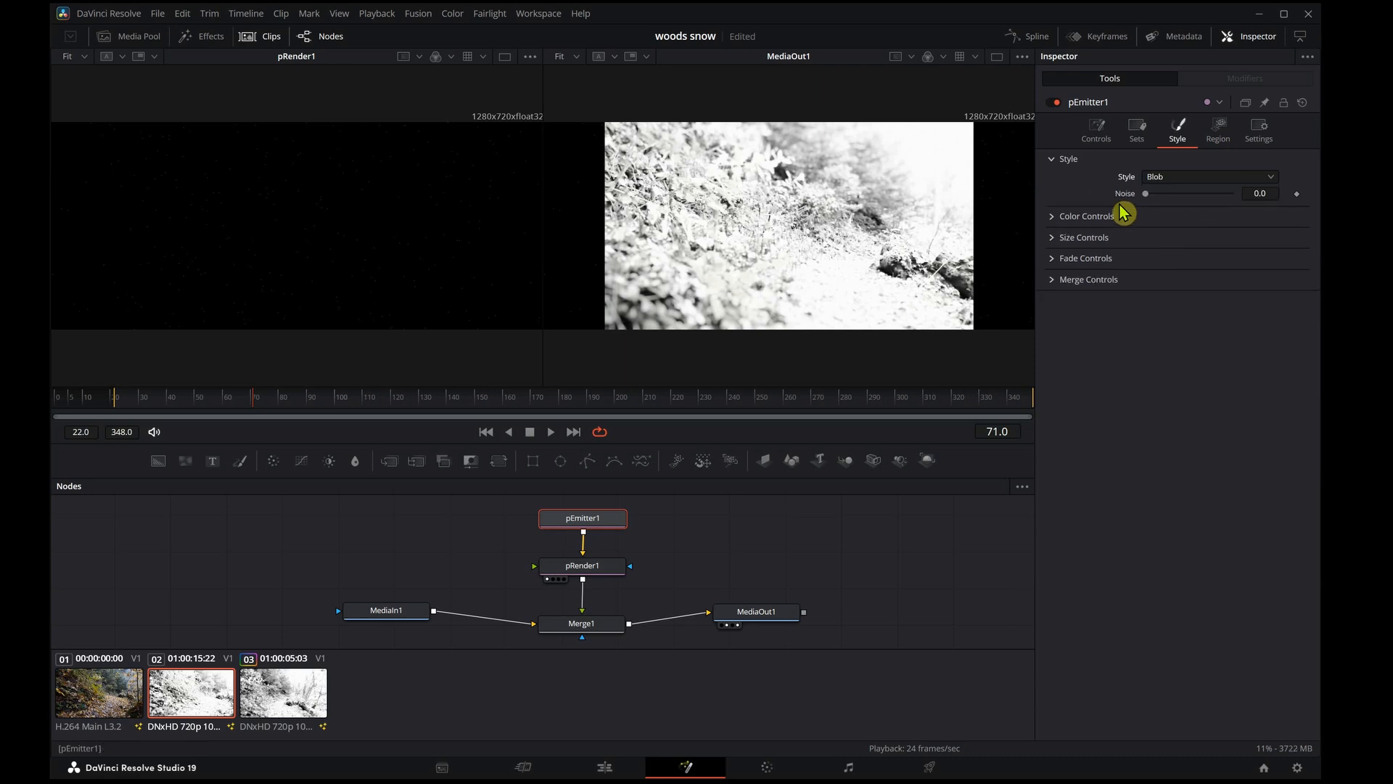
pyautogui.click(1053, 239)
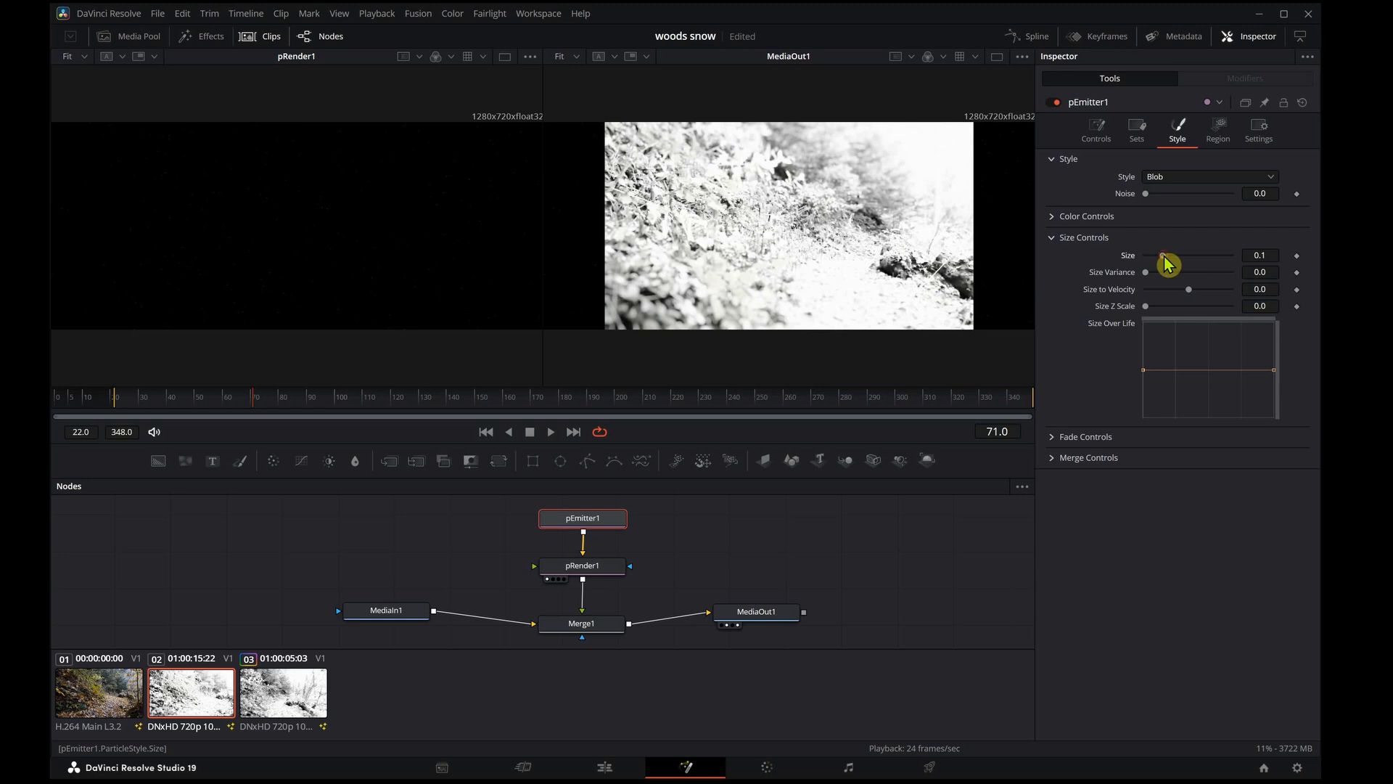
pyautogui.moveTo(1165, 257); pyautogui.dragTo(1214, 264)
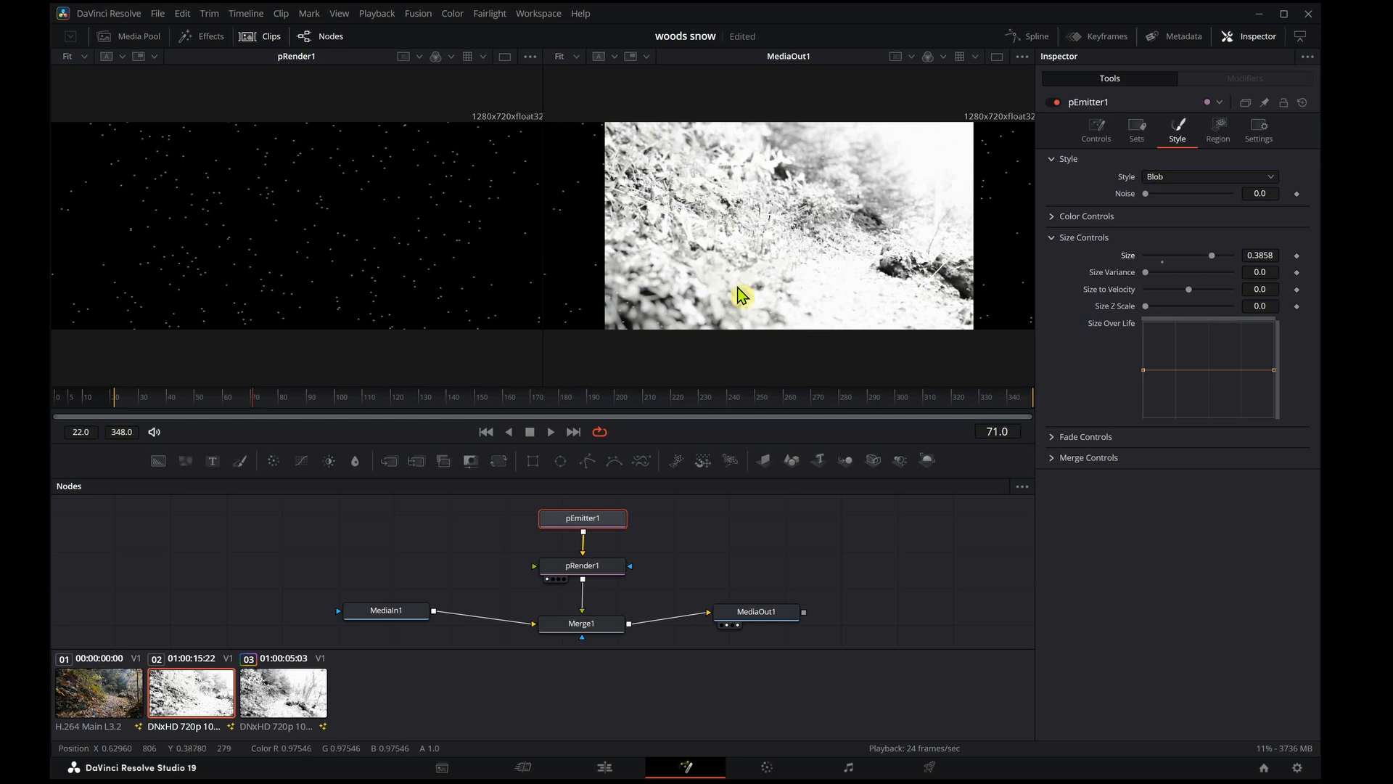
pyautogui.click(551, 432)
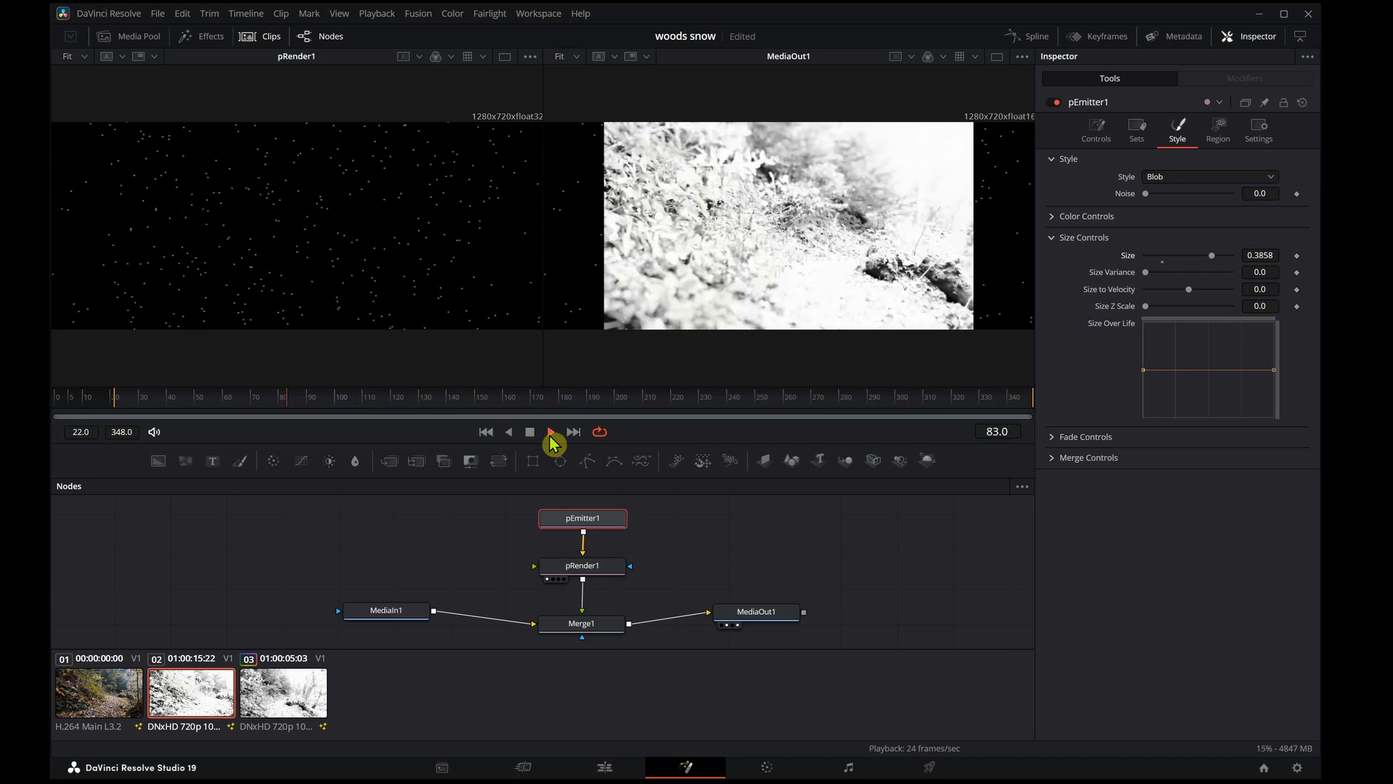
pyautogui.click(531, 435)
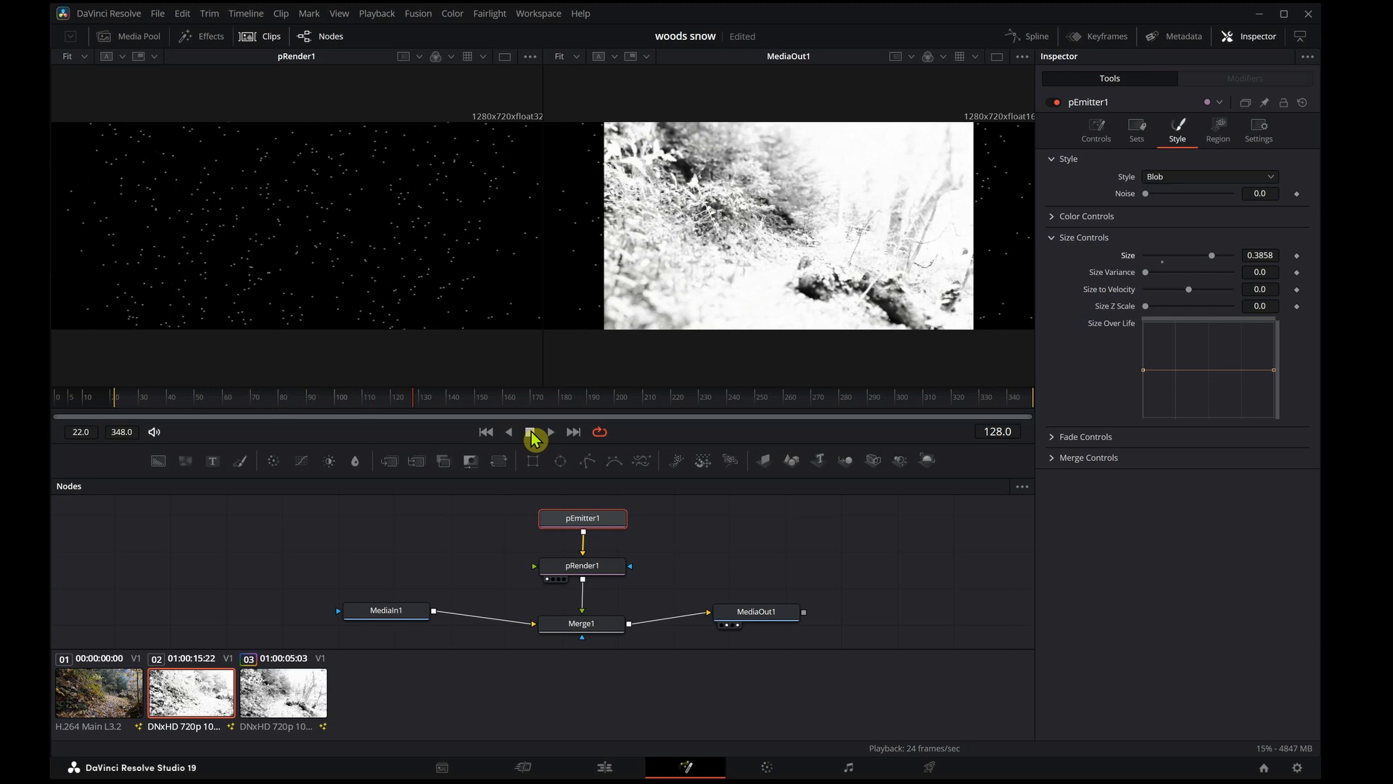
# - Set the pEmitter1 particle velocity to 0.142
pyautogui.click(1103, 133)
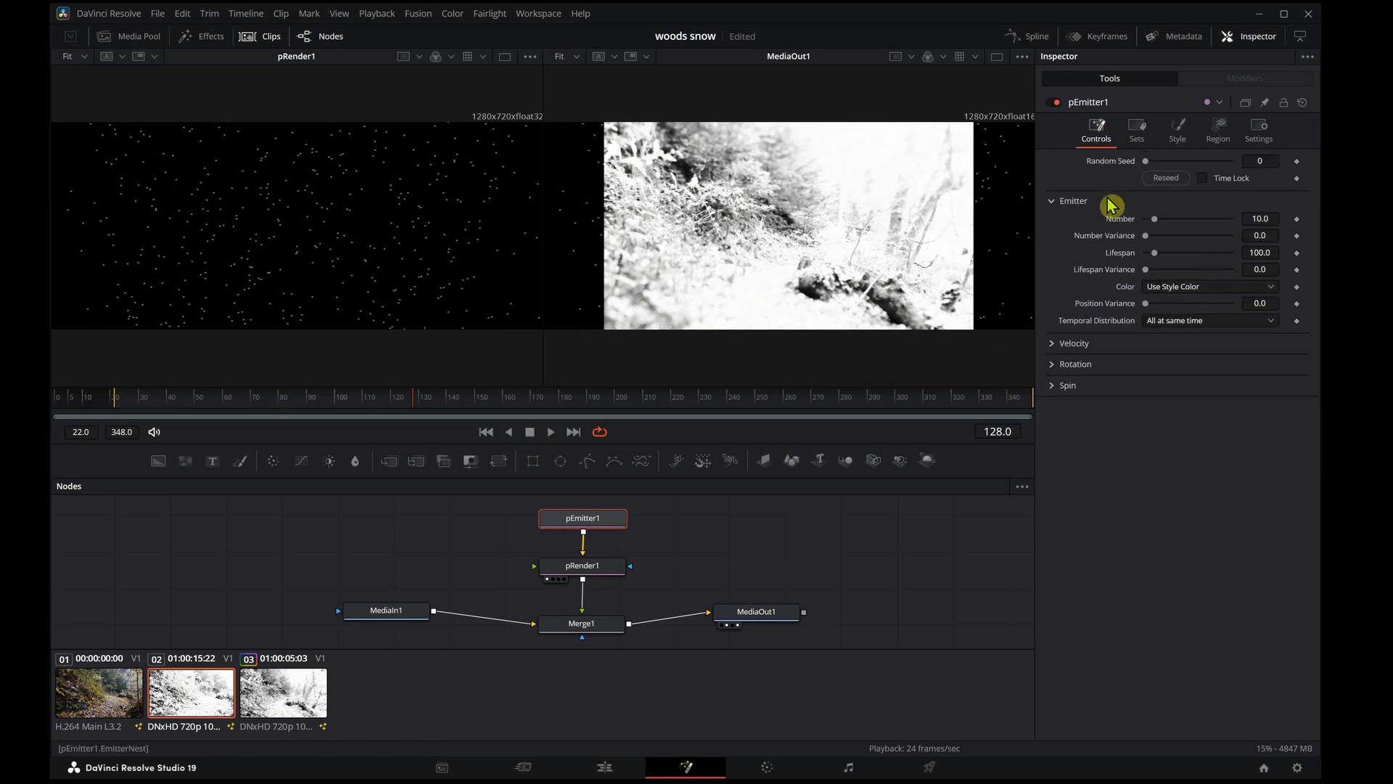
pyautogui.click(1051, 345)
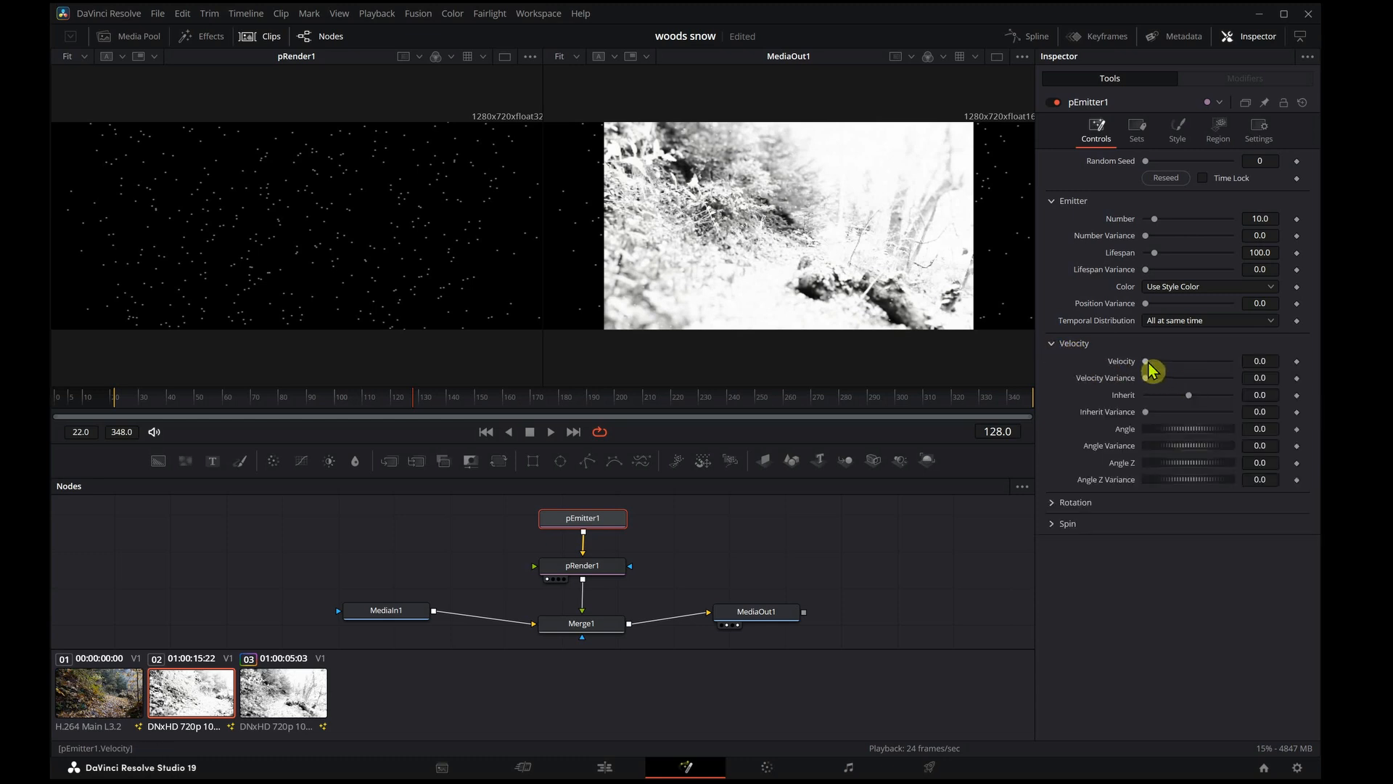
pyautogui.moveTo(1150, 365); pyautogui.dragTo(1163, 384)
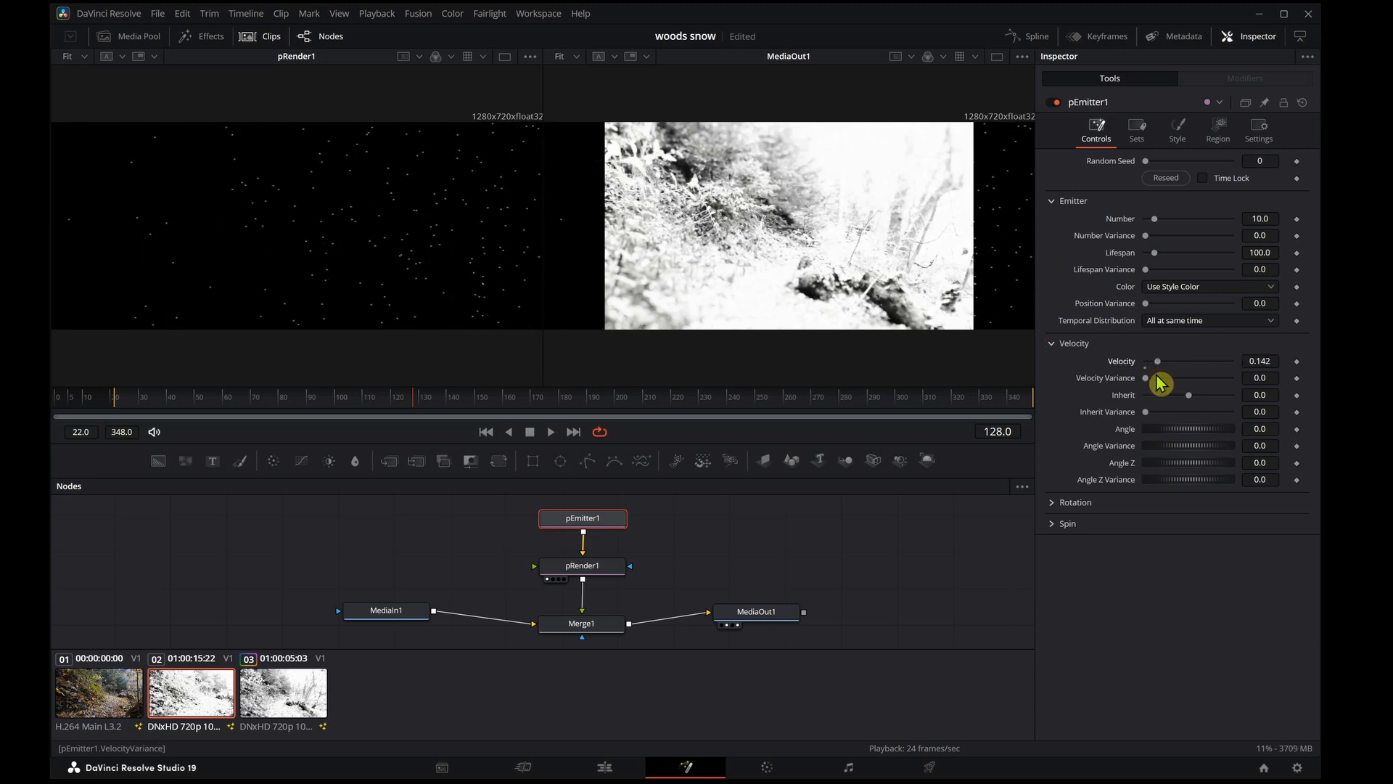
# - Start playback and set the pEmitter1 velocity angle to 271.3 so the particles fall downward
pyautogui.click(551, 434)
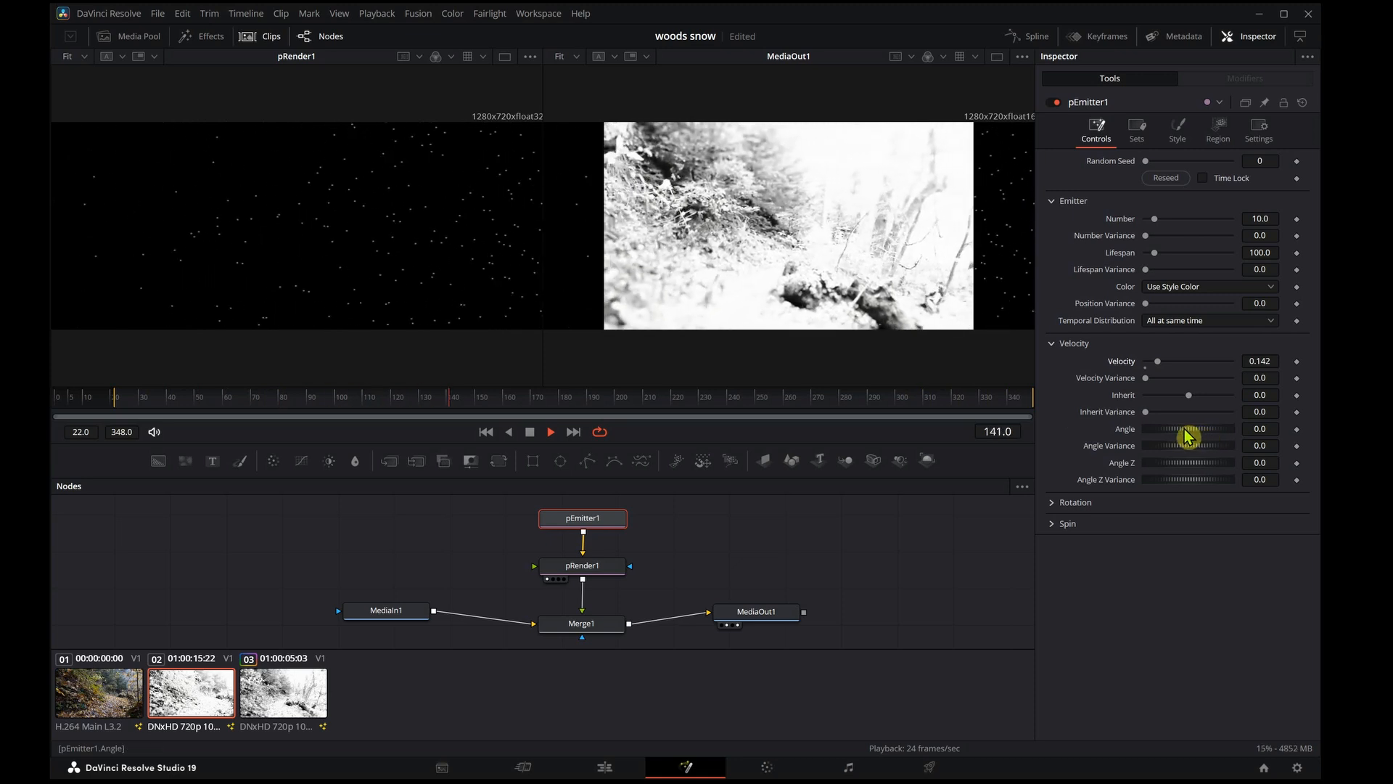
pyautogui.moveTo(1157, 430); pyautogui.dragTo(1183, 437)
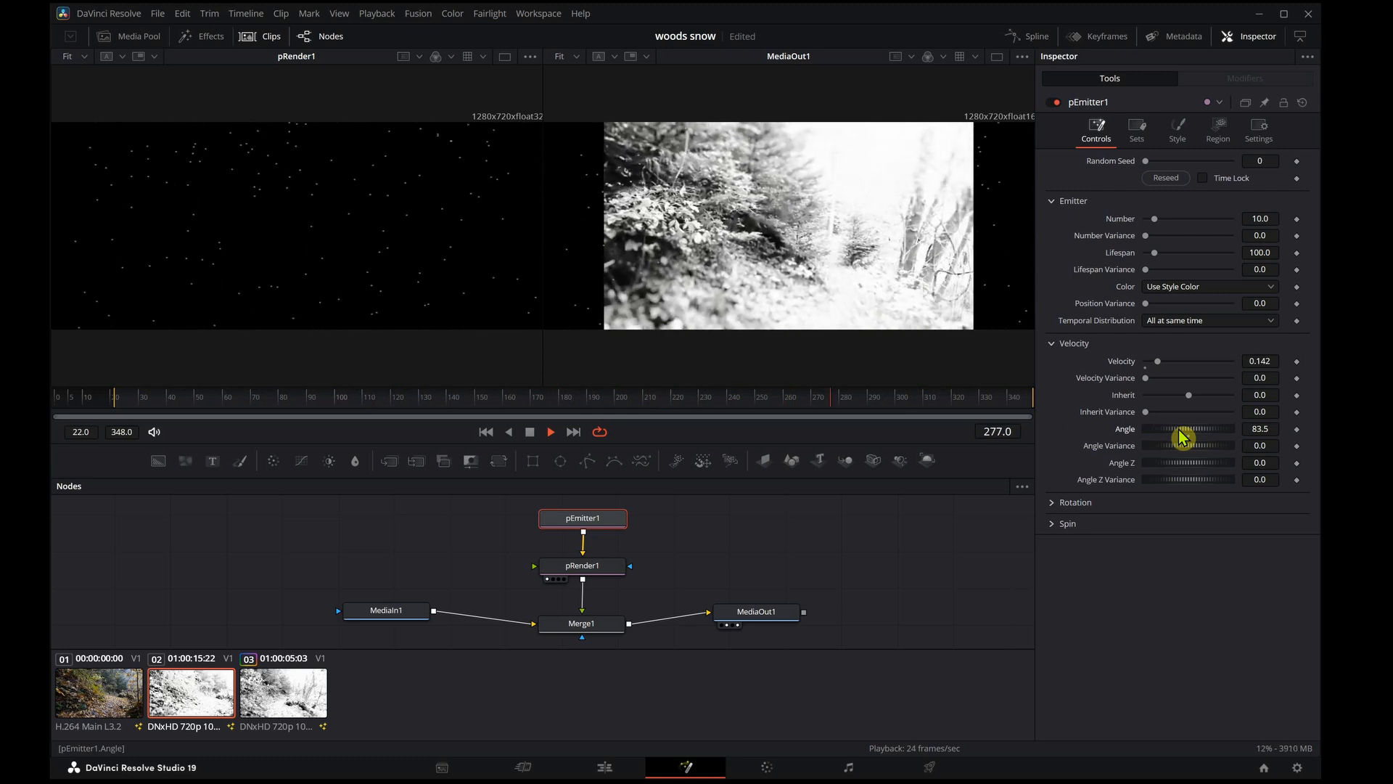
pyautogui.moveTo(1182, 437); pyautogui.dragTo(1232, 444)
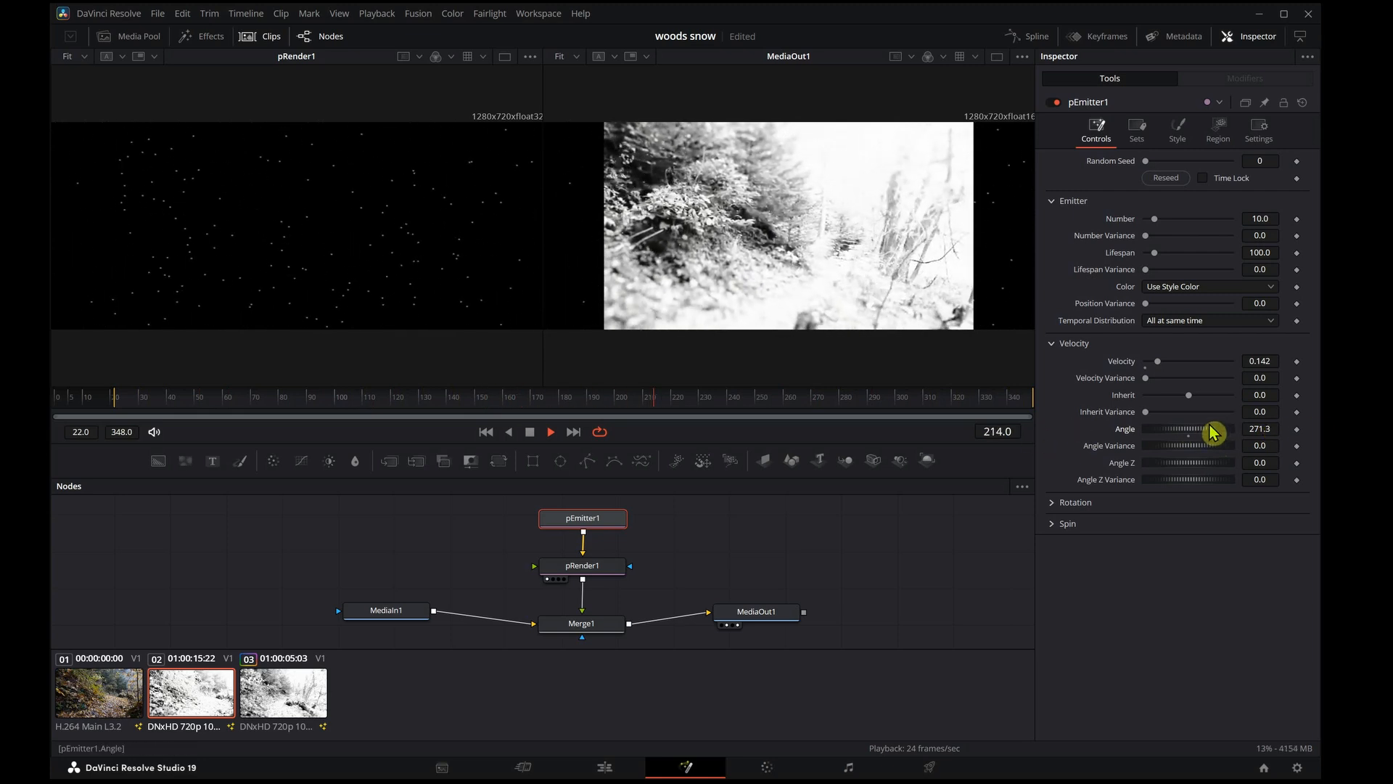
# - Set the pEmitter1 velocity angle to -440.9, velocity to 0.047 and velocity variance to 0.11
pyautogui.moveTo(1213, 427); pyautogui.dragTo(1169, 437)
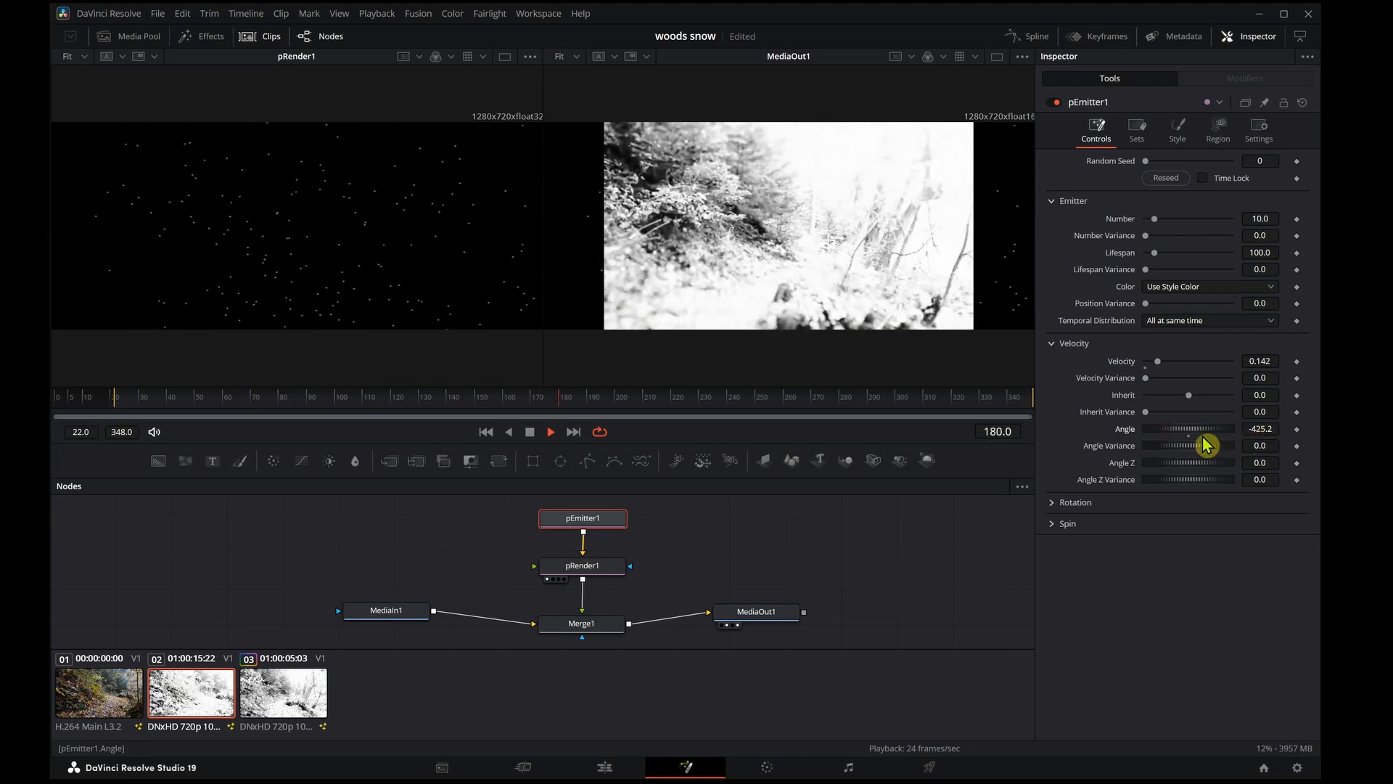
pyautogui.moveTo(1195, 438)
pyautogui.mouseDown()
pyautogui.moveTo(1166, 438)
pyautogui.moveTo(1219, 440)
pyautogui.moveTo(1191, 442)
pyautogui.mouseUp()
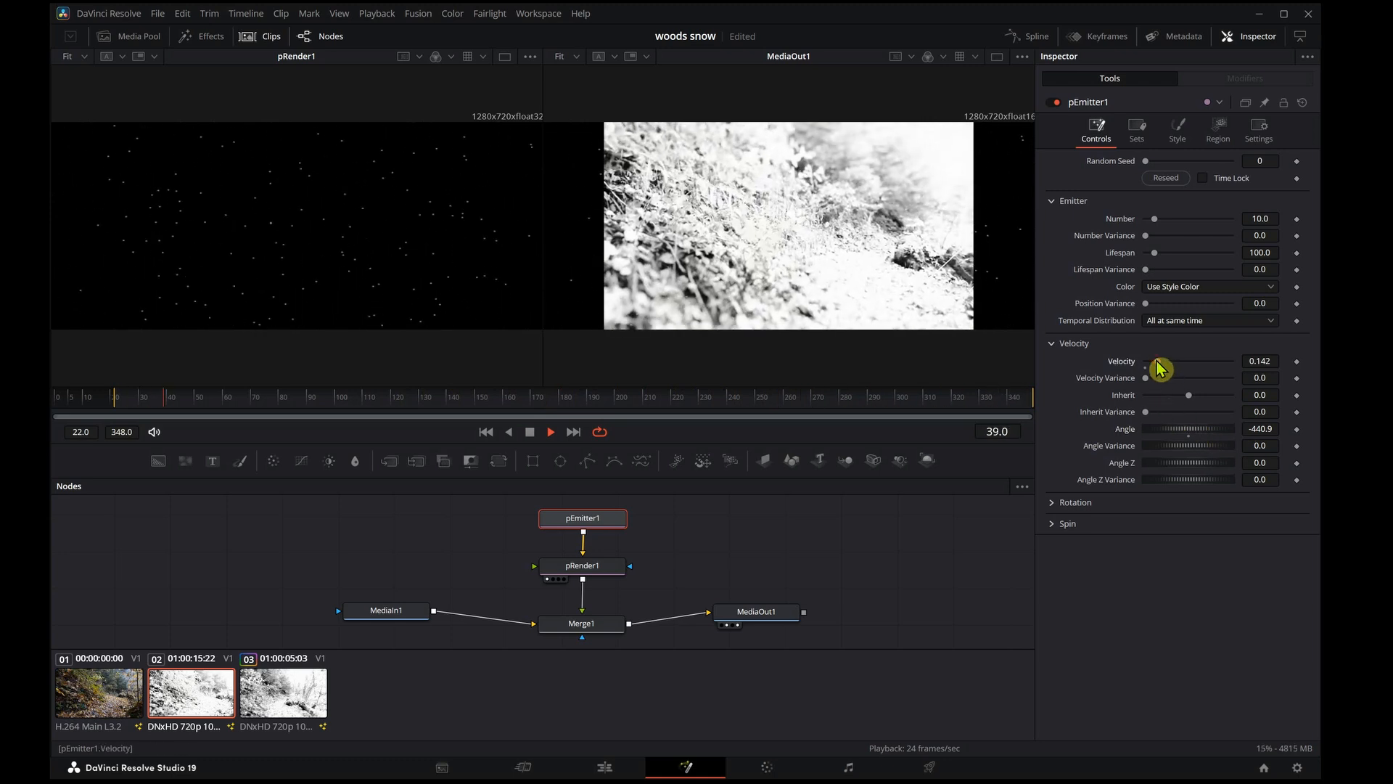
pyautogui.moveTo(1159, 369); pyautogui.dragTo(1152, 371)
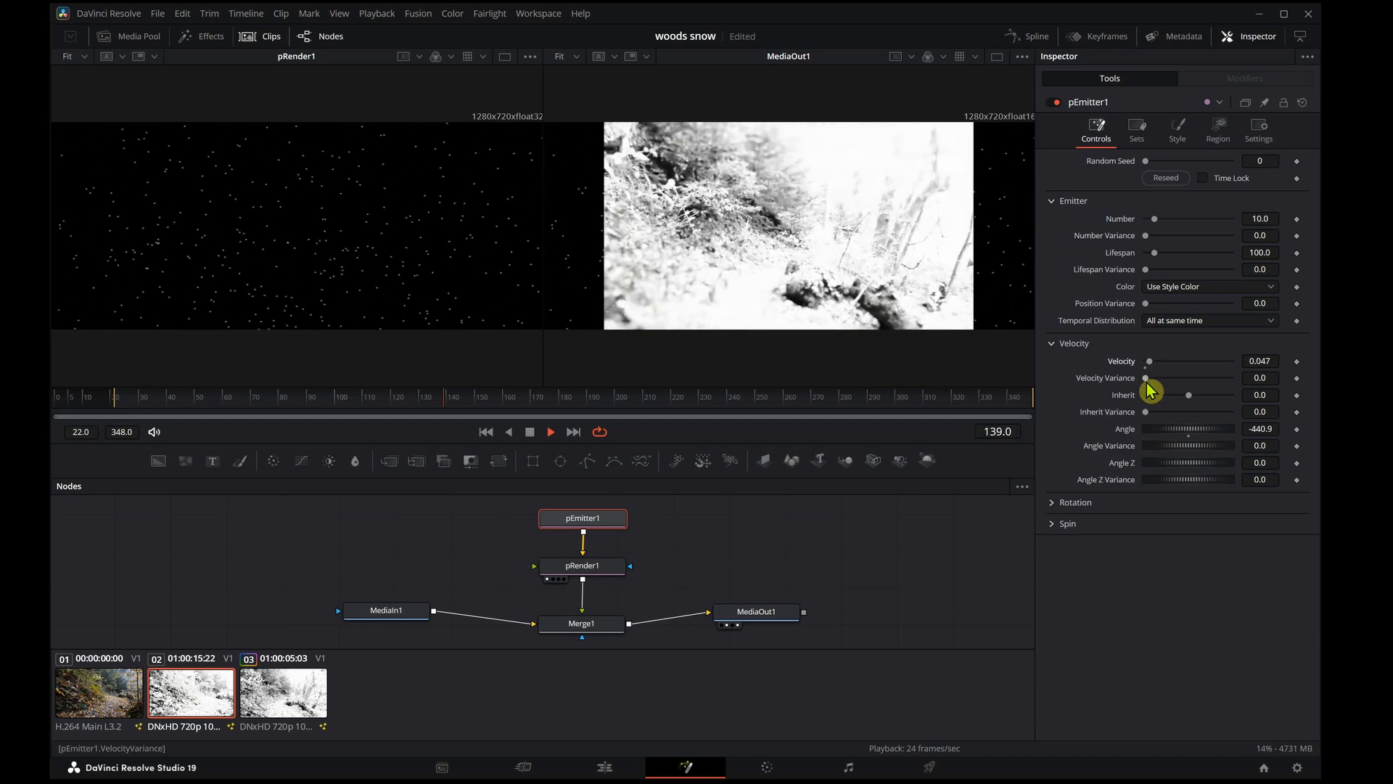
pyautogui.moveTo(1148, 384); pyautogui.dragTo(1173, 380)
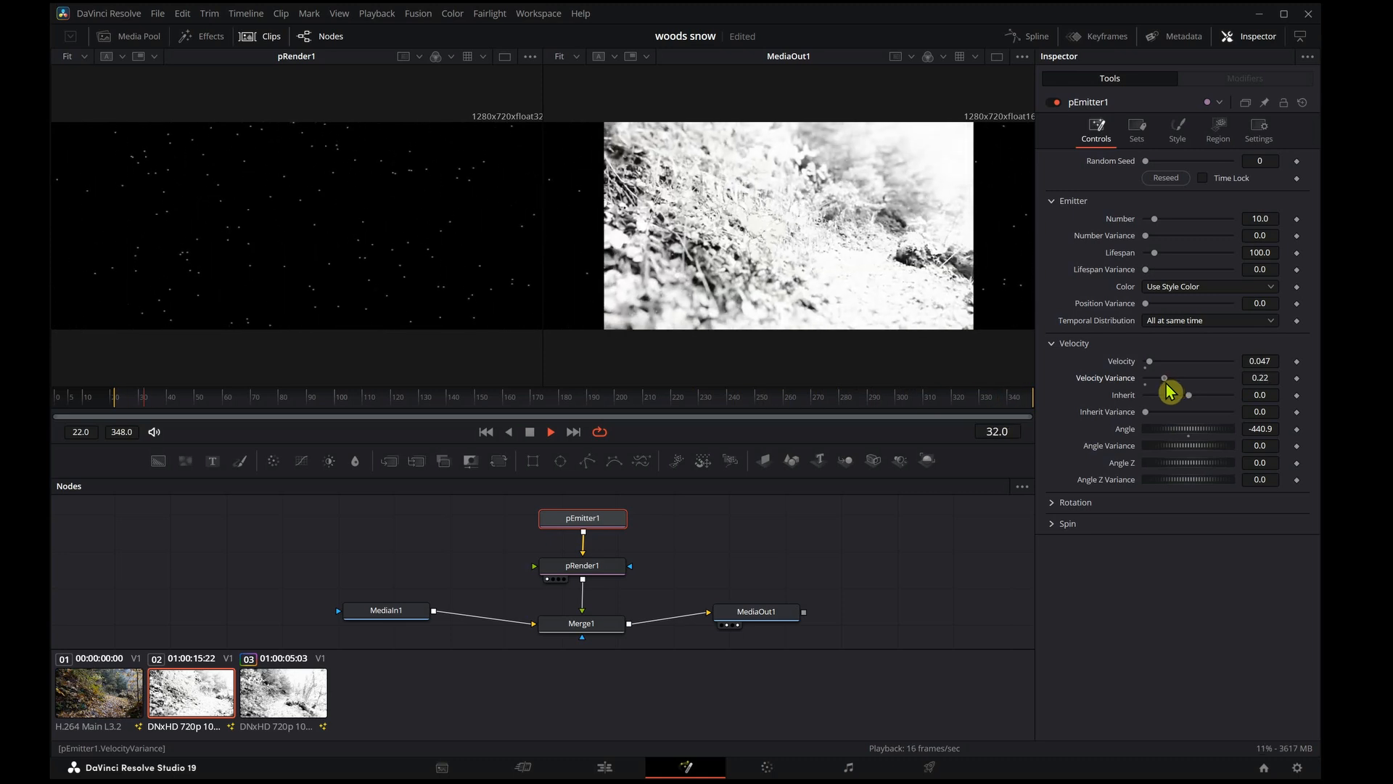
pyautogui.moveTo(1173, 380); pyautogui.dragTo(1159, 391)
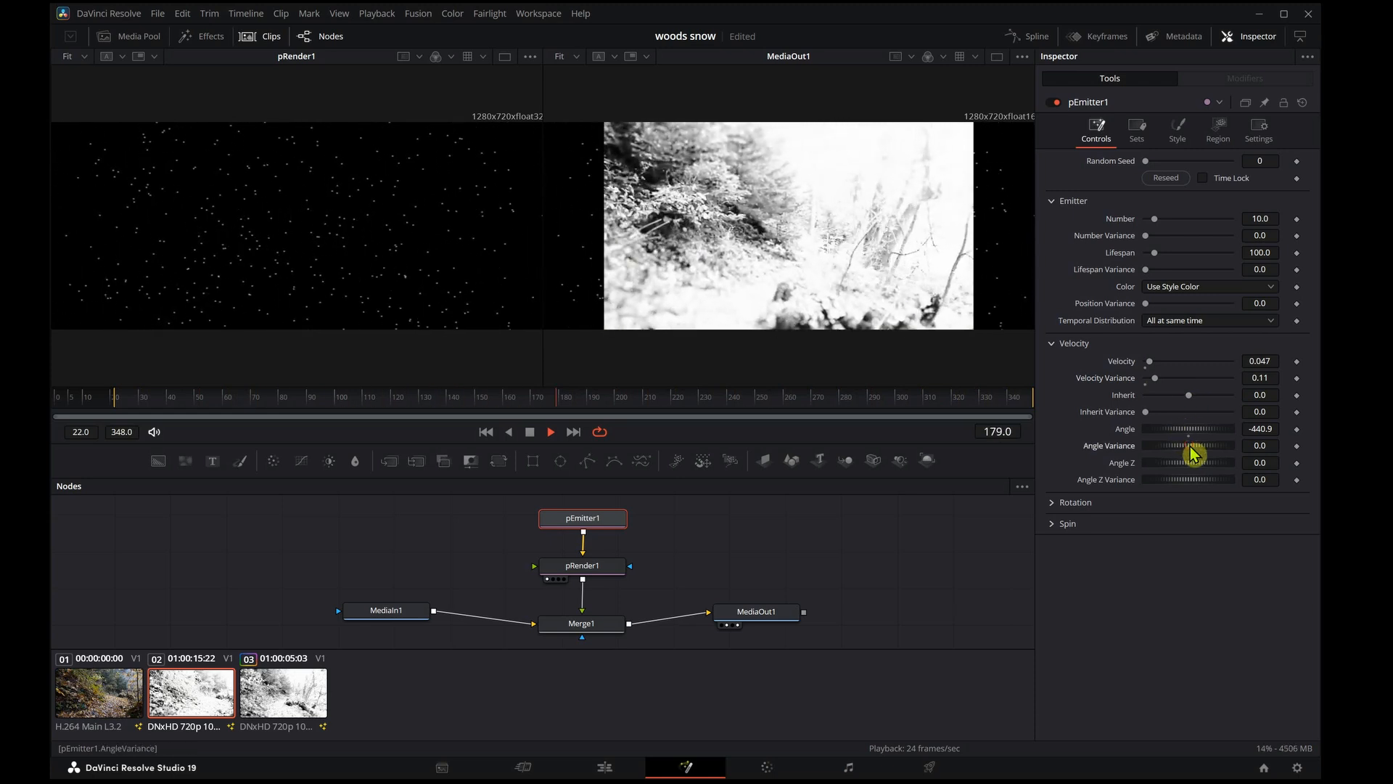
# - Set the pEmitter1 angle variance to 153.9, Angle Z to 73.0 and Angle Z variance to 57.4
pyautogui.moveTo(1193, 454); pyautogui.dragTo(1233, 460)
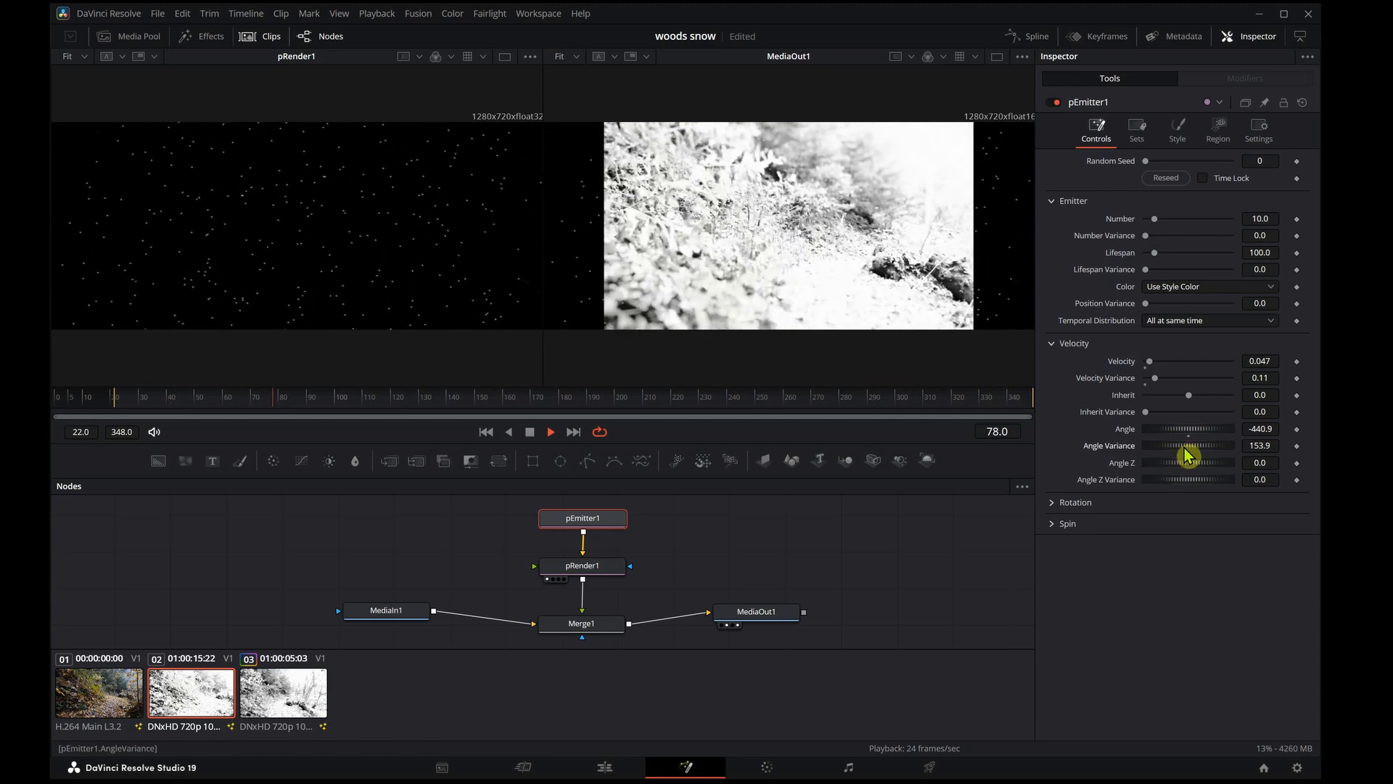
pyautogui.moveTo(1180, 465); pyautogui.dragTo(1199, 473)
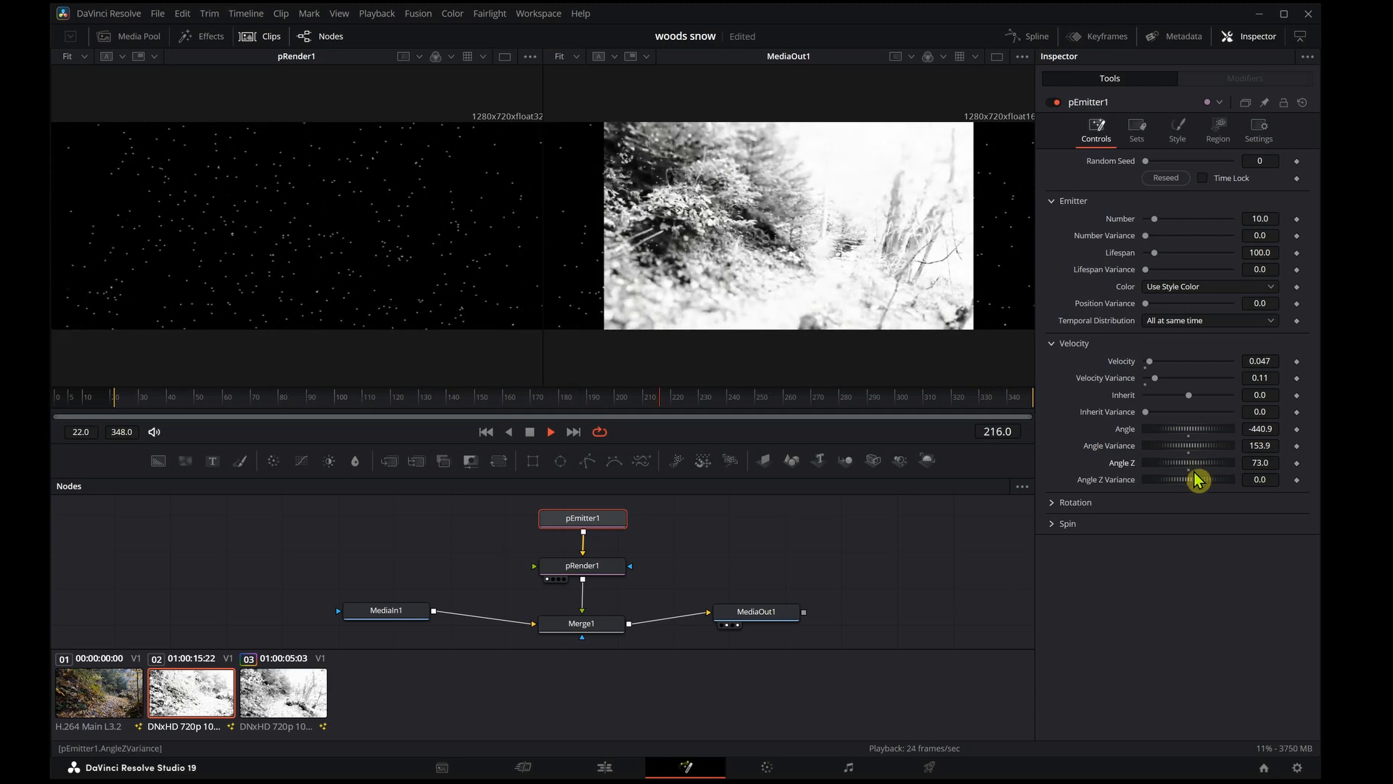
pyautogui.moveTo(1194, 482); pyautogui.dragTo(1209, 489)
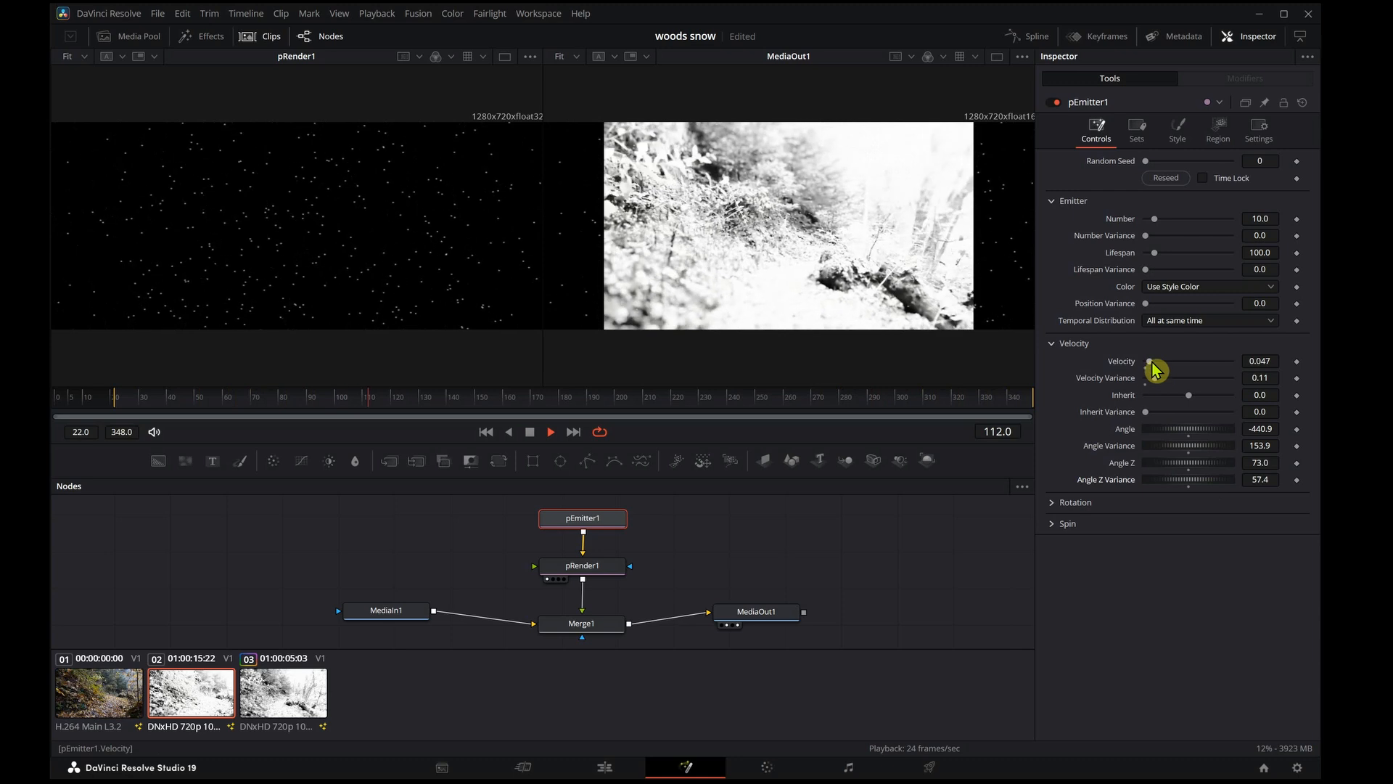
# - Try pEmitter1 velocities of 0.488, 0.024 and 0.008, and return the velocity to 0.047
pyautogui.moveTo(1152, 363); pyautogui.dragTo(1191, 370)
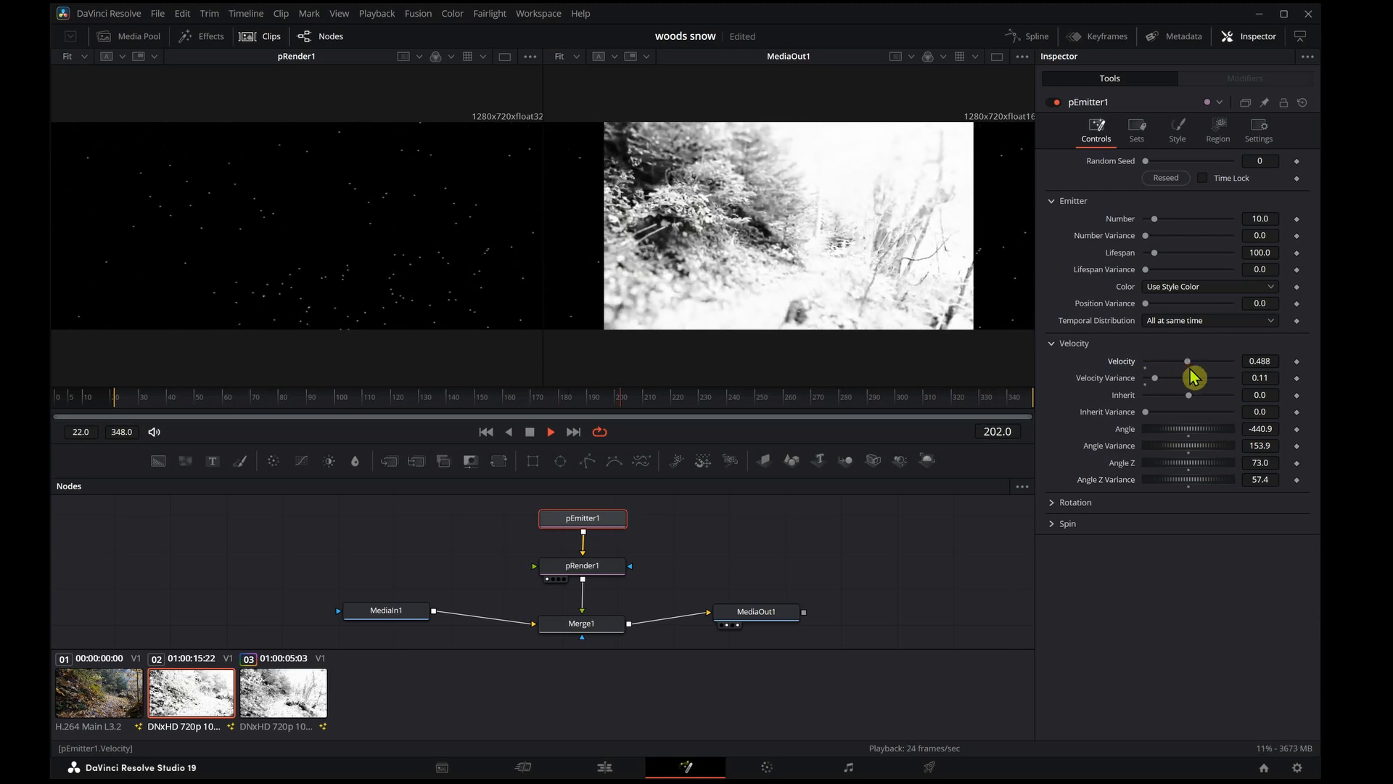
pyautogui.moveTo(1191, 372); pyautogui.dragTo(1150, 375)
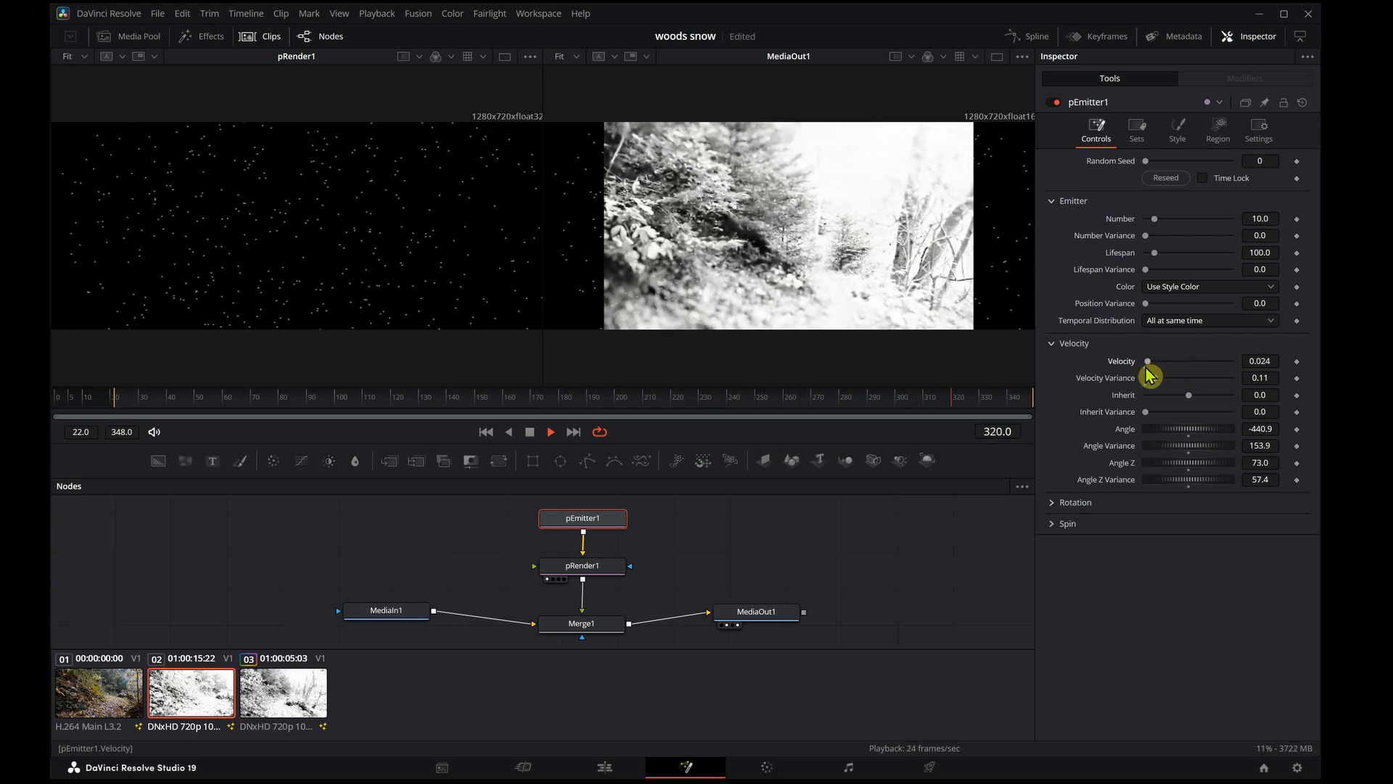
pyautogui.moveTo(1152, 371); pyautogui.dragTo(1150, 371)
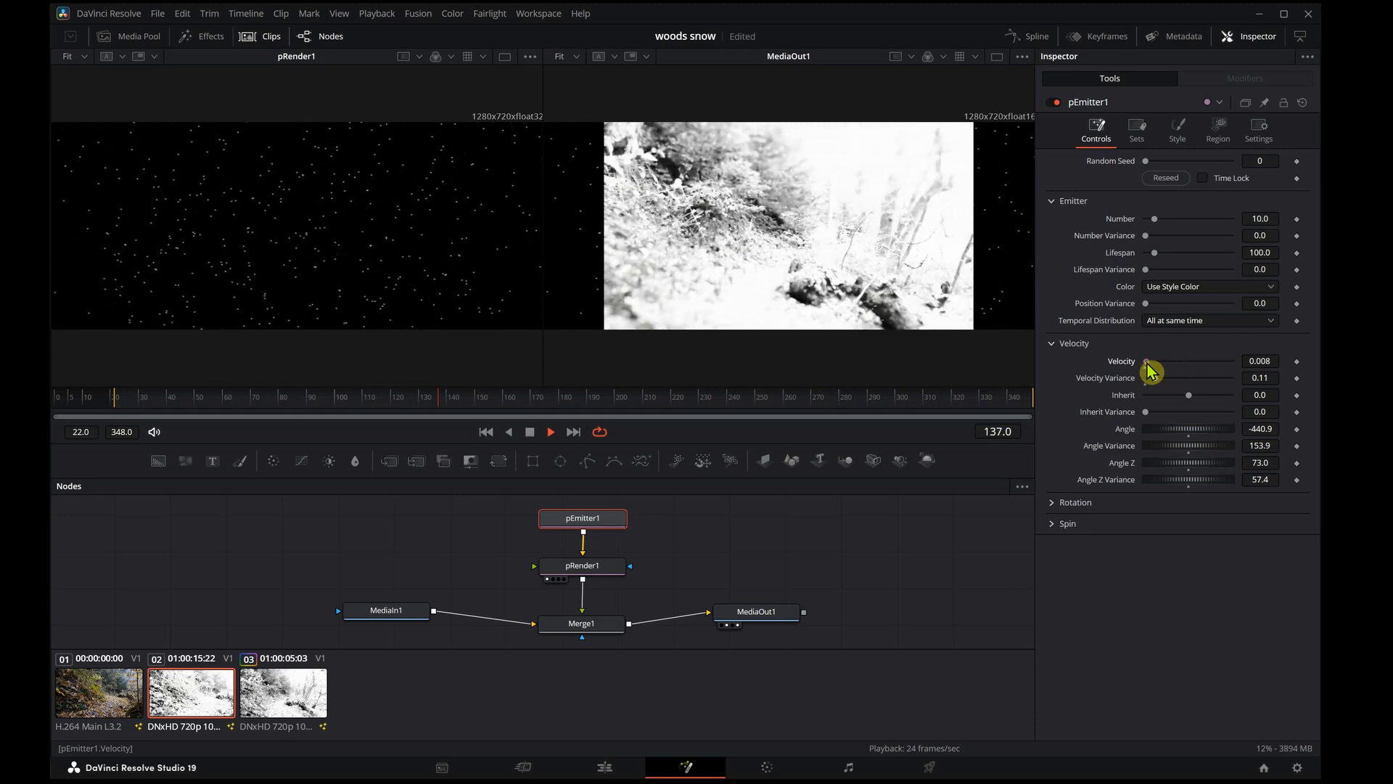
pyautogui.moveTo(1150, 372); pyautogui.dragTo(1154, 372)
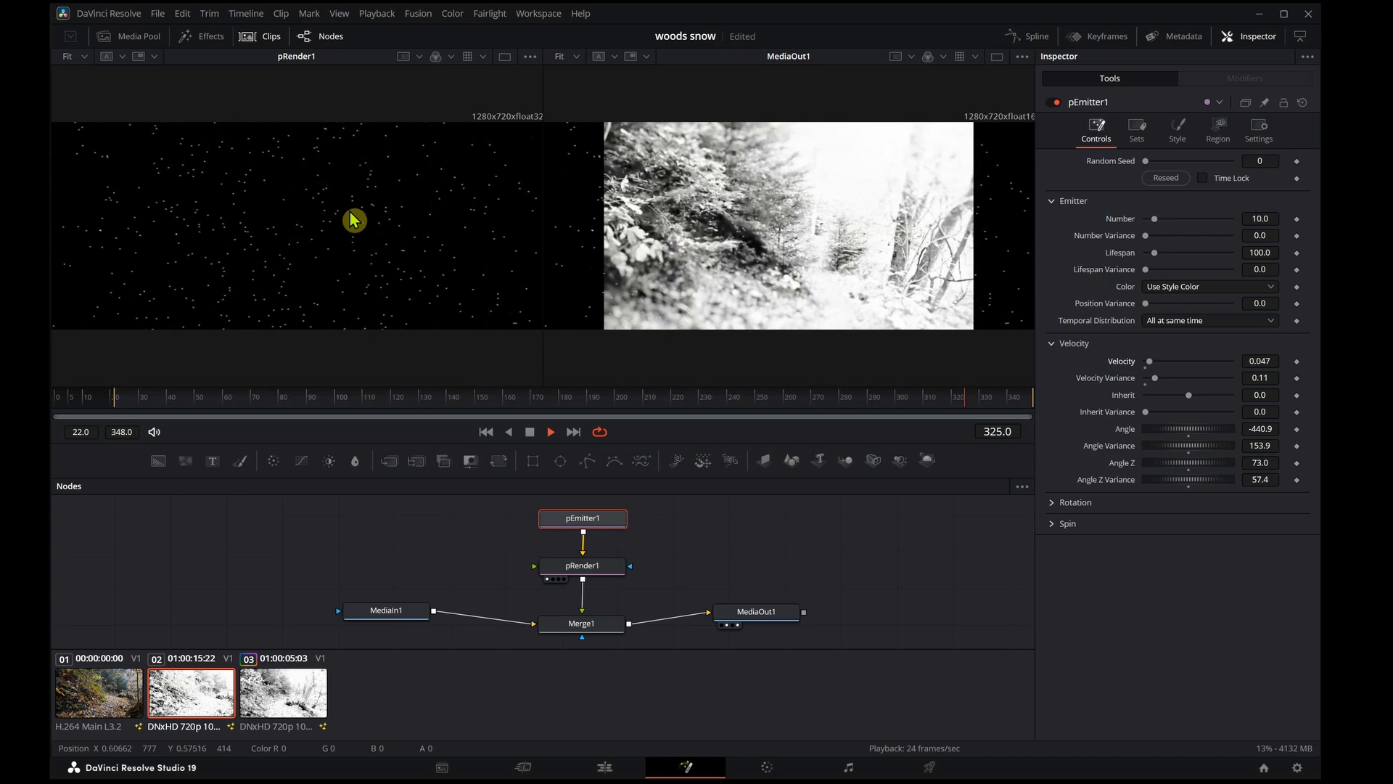
# - Set the particle noise to 0.134, size to 0.4882 and size variance to 0.0472, and bend the Size Over Life curve into a late-life dip
pyautogui.click(1181, 131)
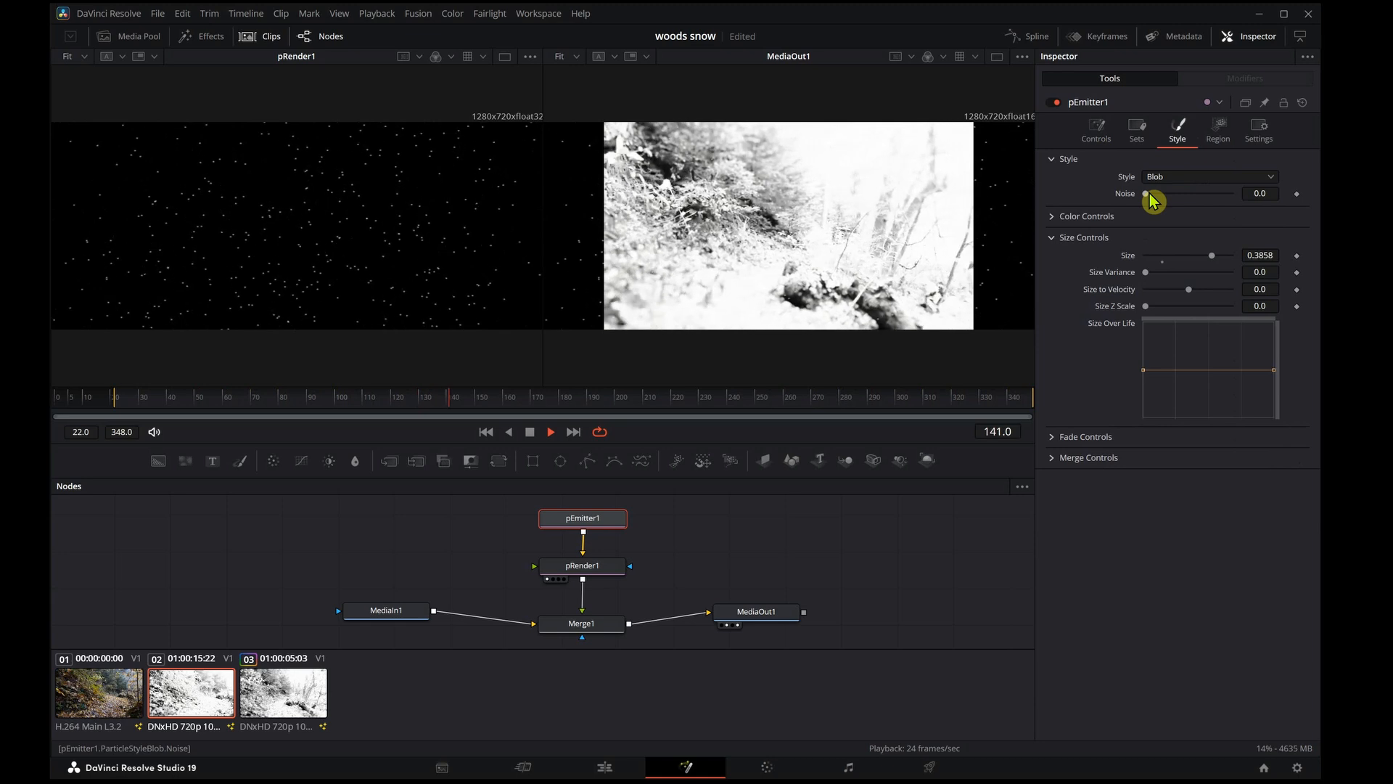
pyautogui.moveTo(1148, 195); pyautogui.dragTo(1158, 196)
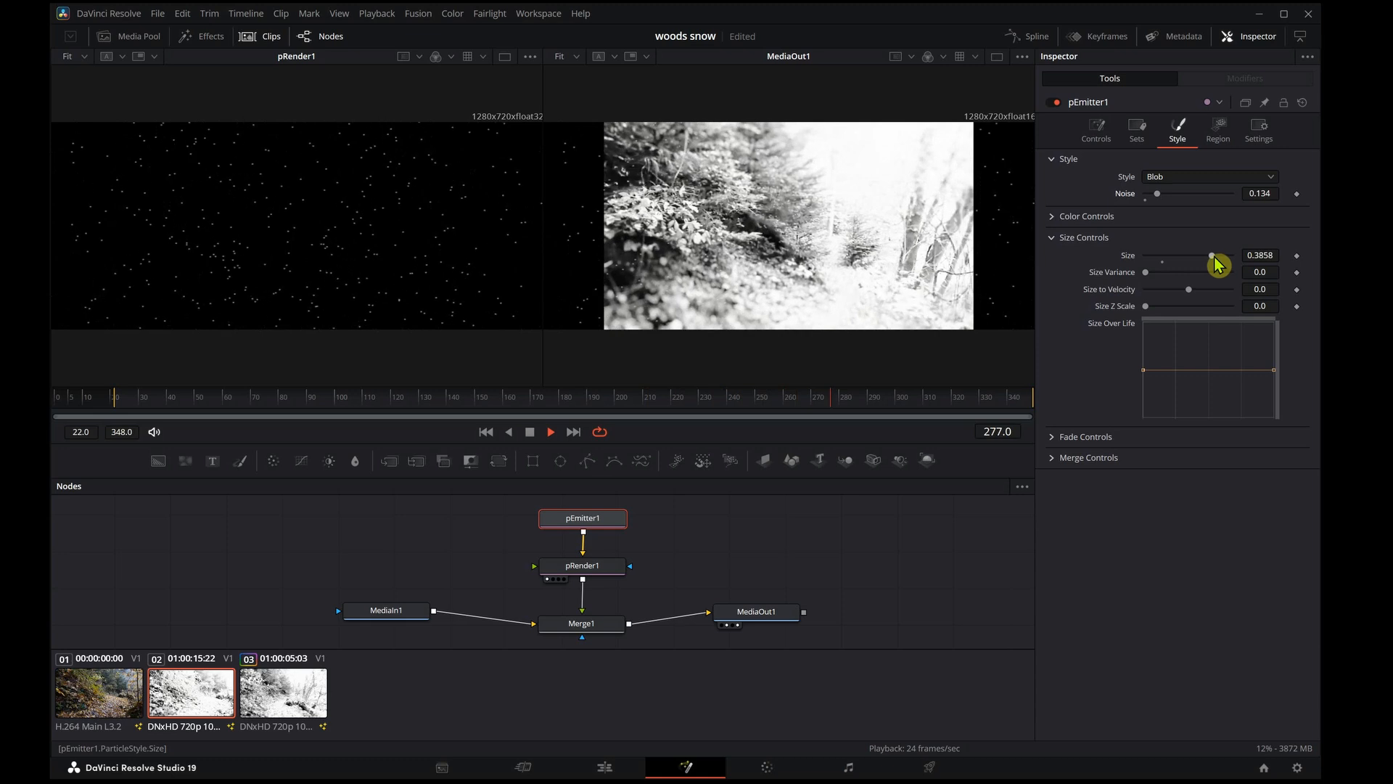
pyautogui.moveTo(1213, 255); pyautogui.dragTo(1232, 264)
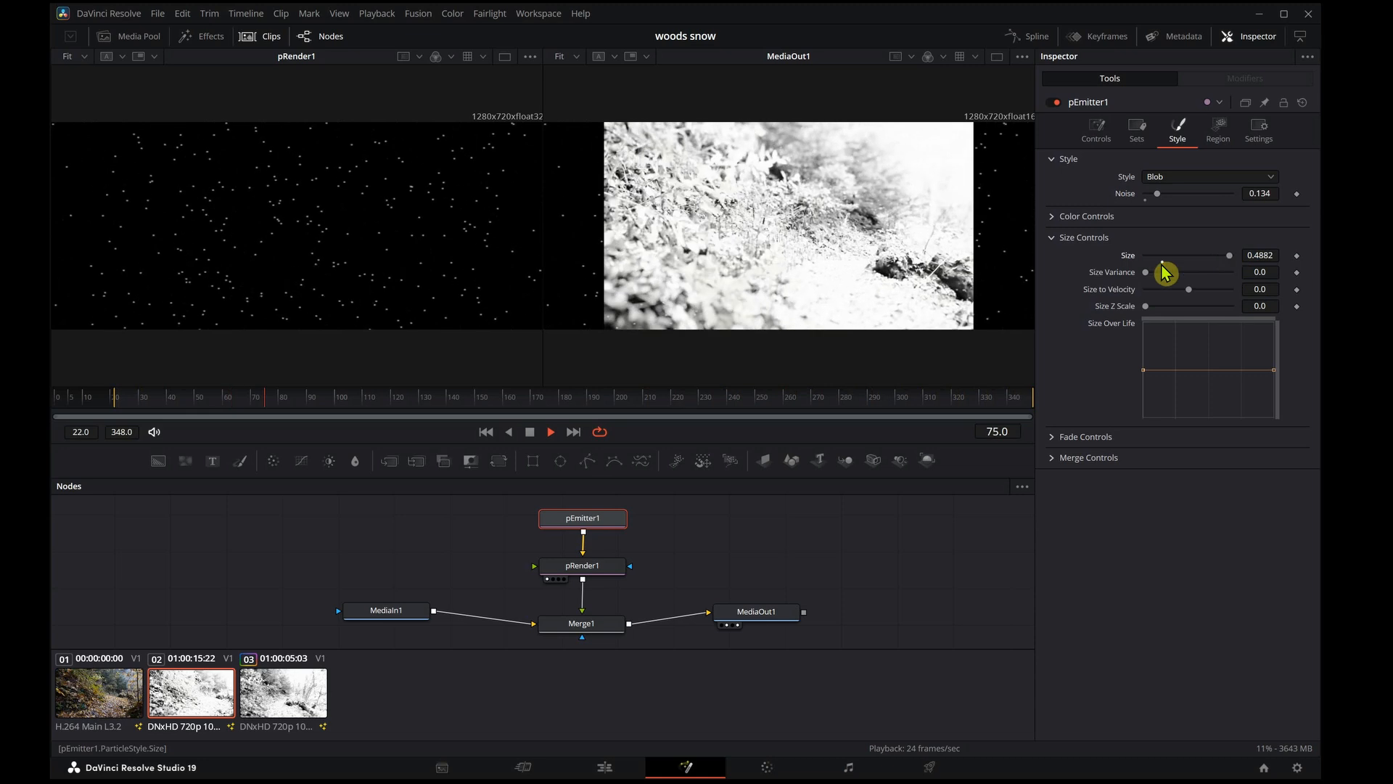
pyautogui.moveTo(1145, 273); pyautogui.dragTo(1156, 280)
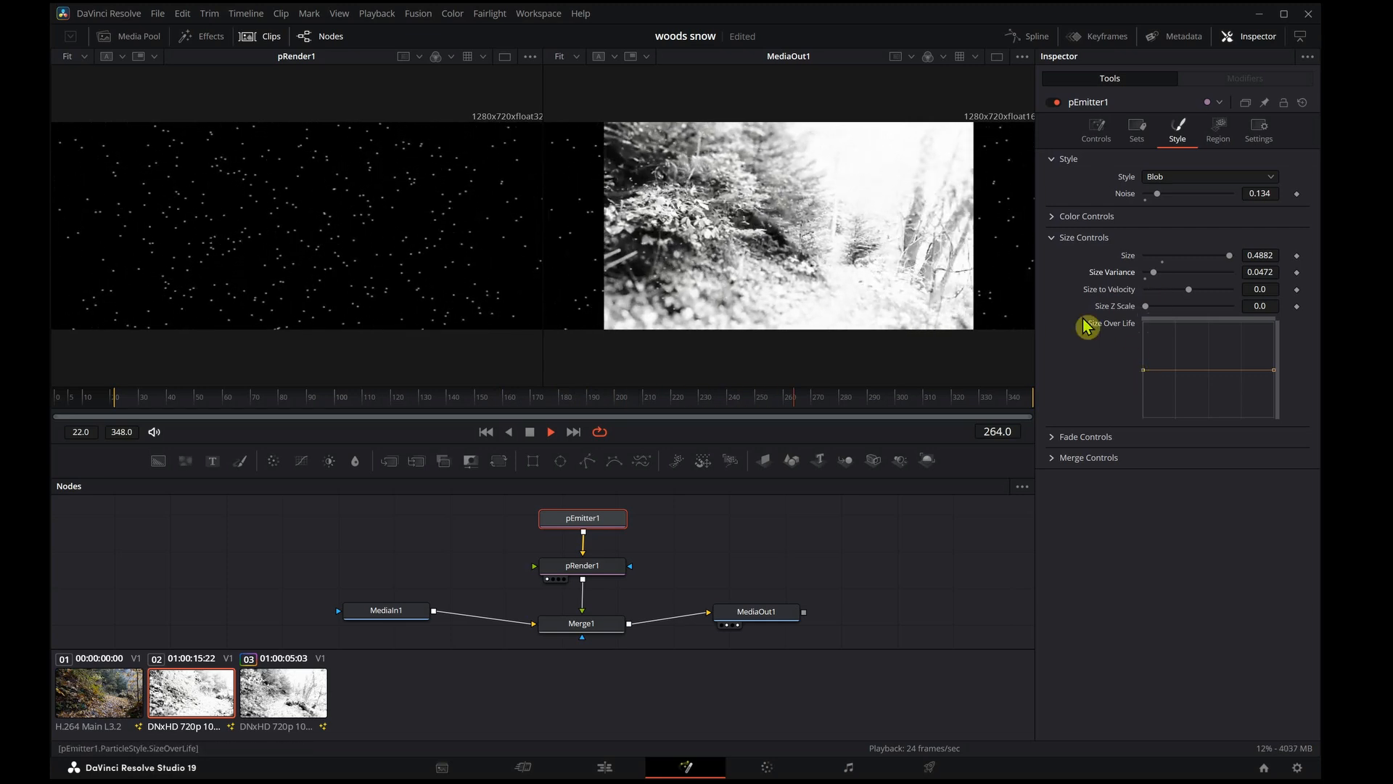
pyautogui.moveTo(1143, 371); pyautogui.dragTo(1247, 410)
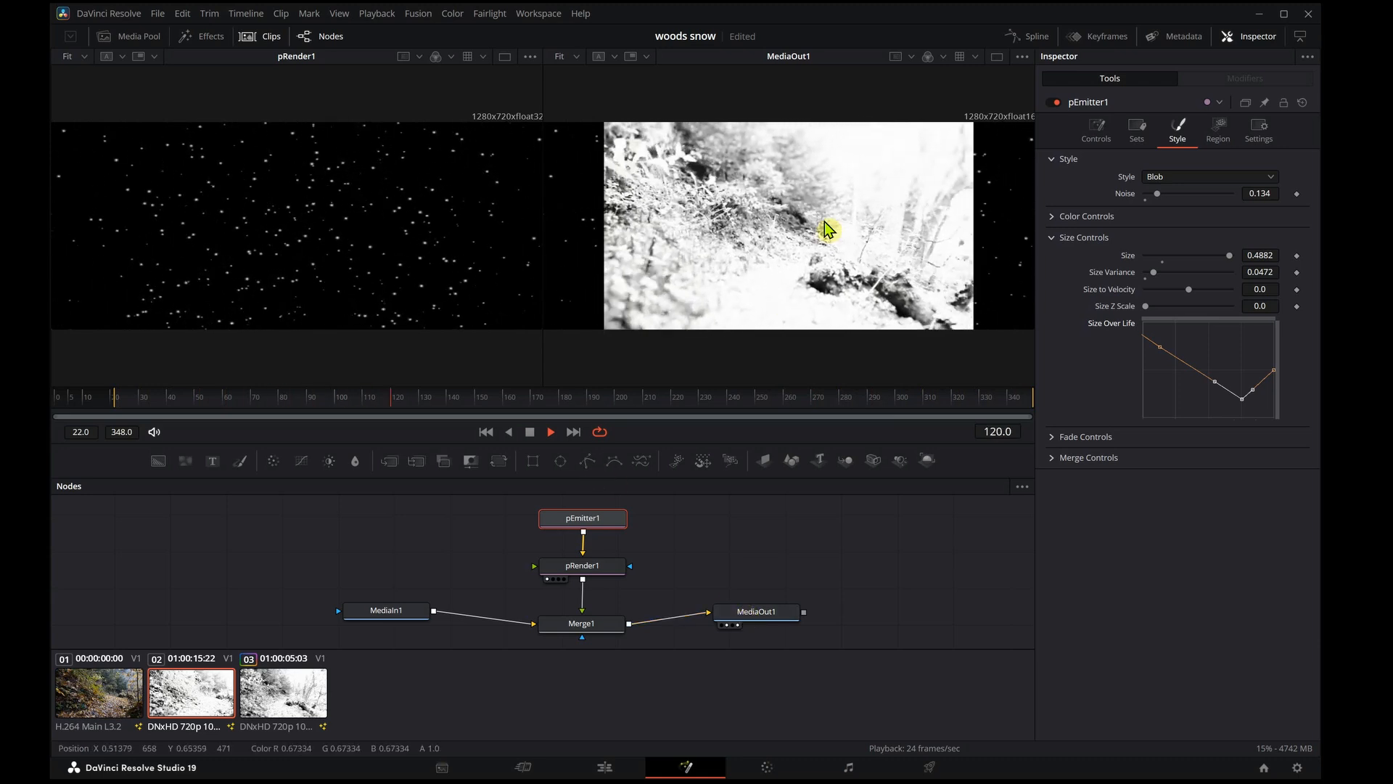
# - Show MediaOut1 in a single enlarged viewer and briefly play back clip 03
pyautogui.click(998, 57)
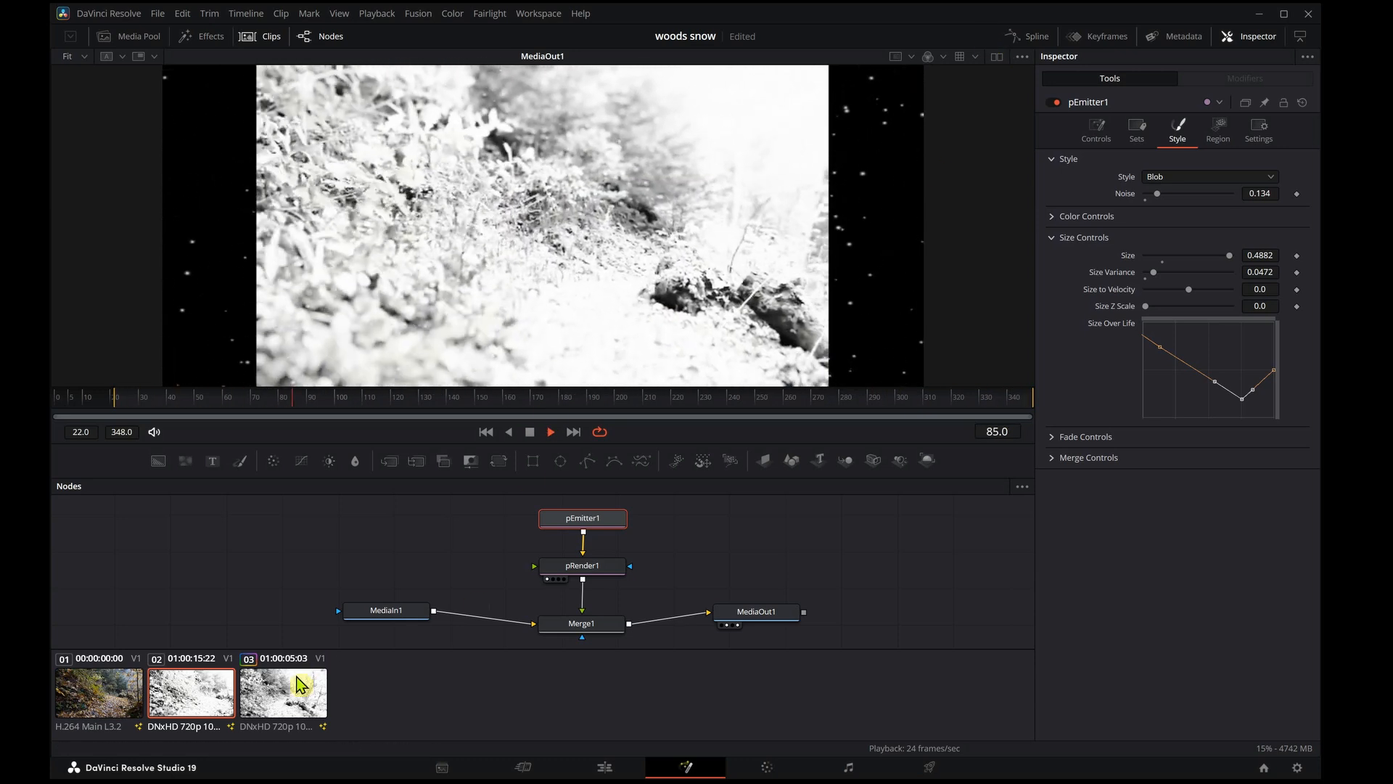
pyautogui.click(291, 702)
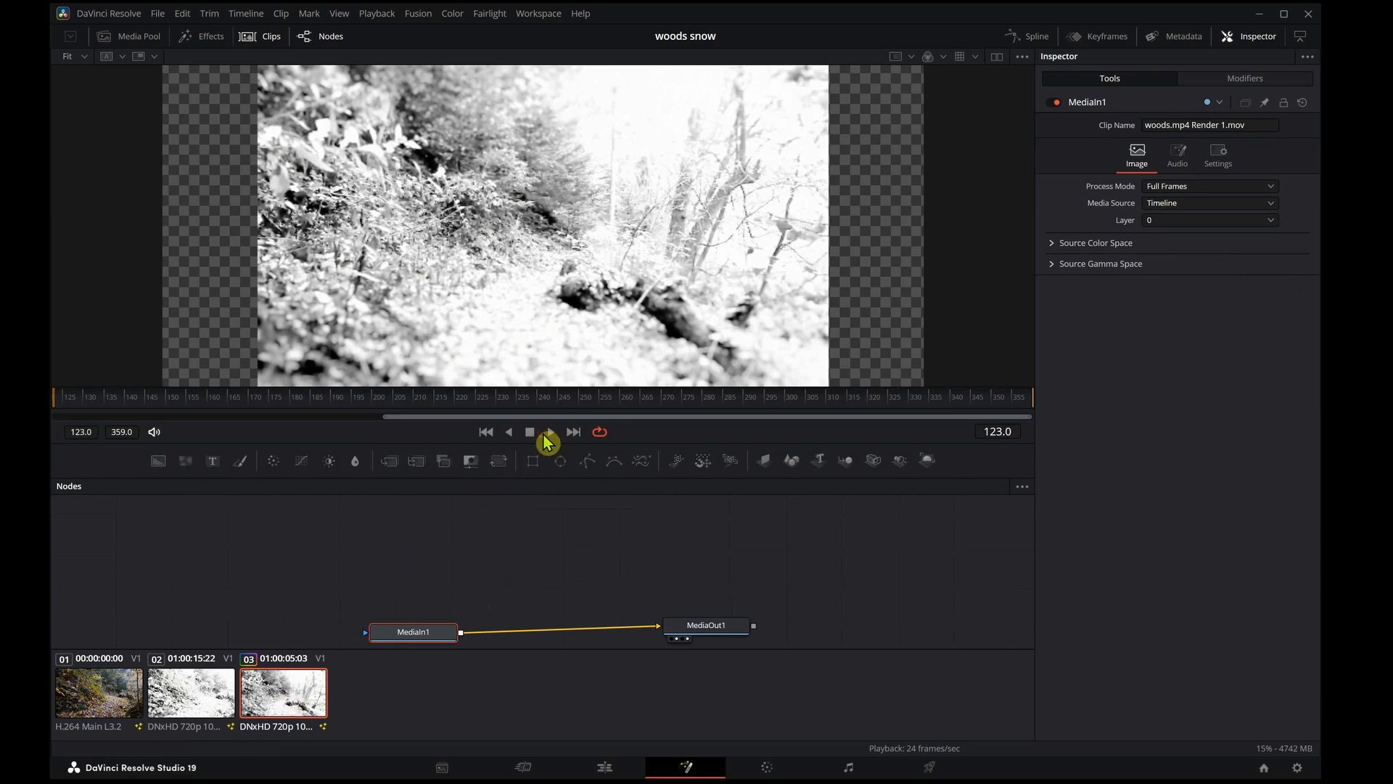
pyautogui.click(546, 433)
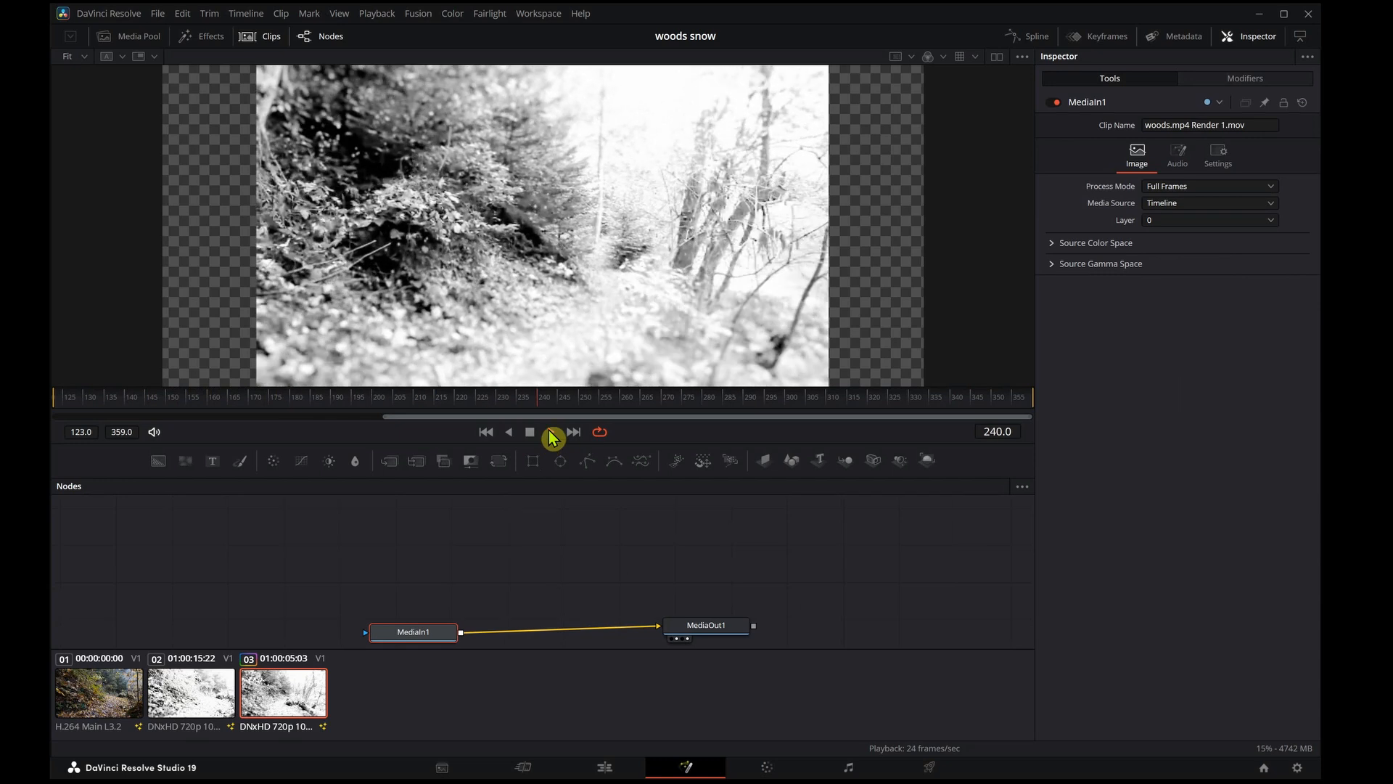
pyautogui.click(531, 434)
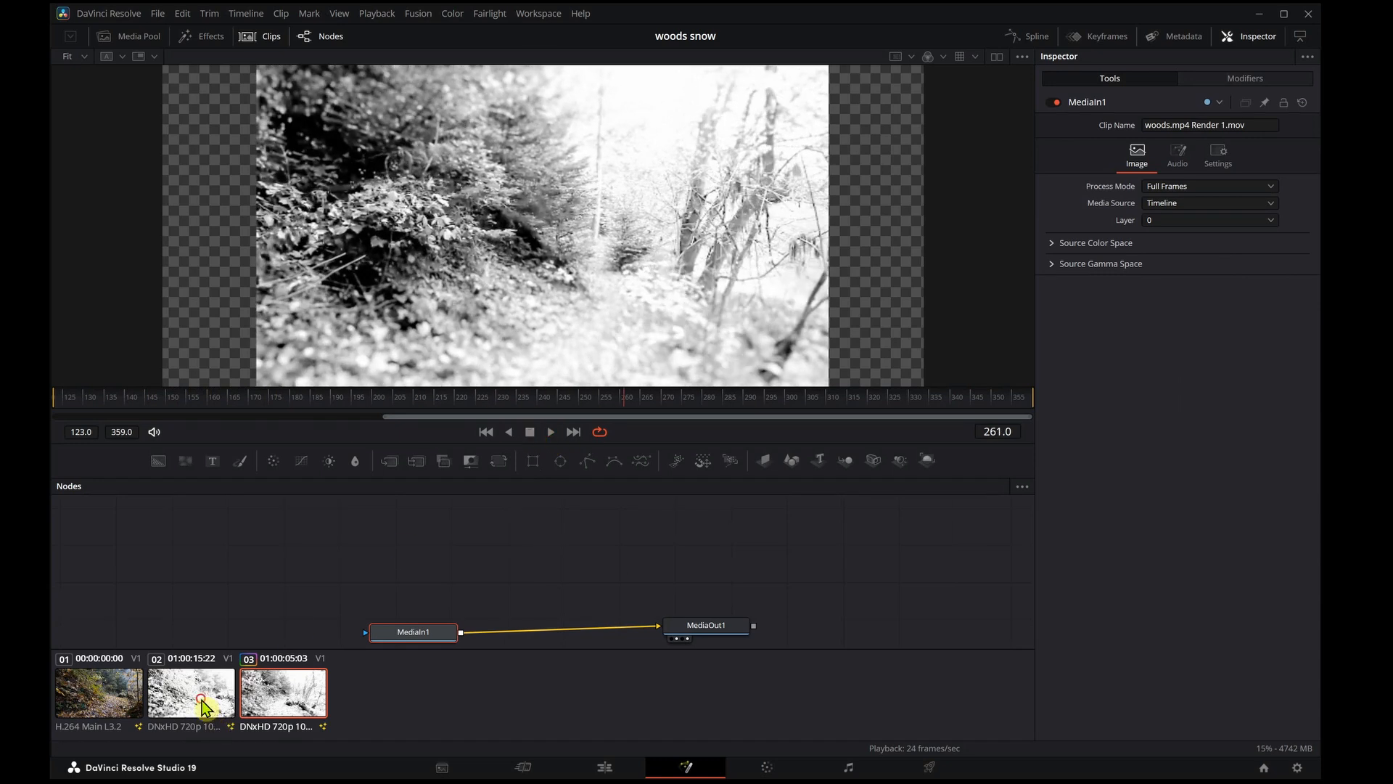
# - Briefly play back clip 02 with its snow particles and start playback of clip 01
pyautogui.click(202, 700)
pyautogui.click(551, 433)
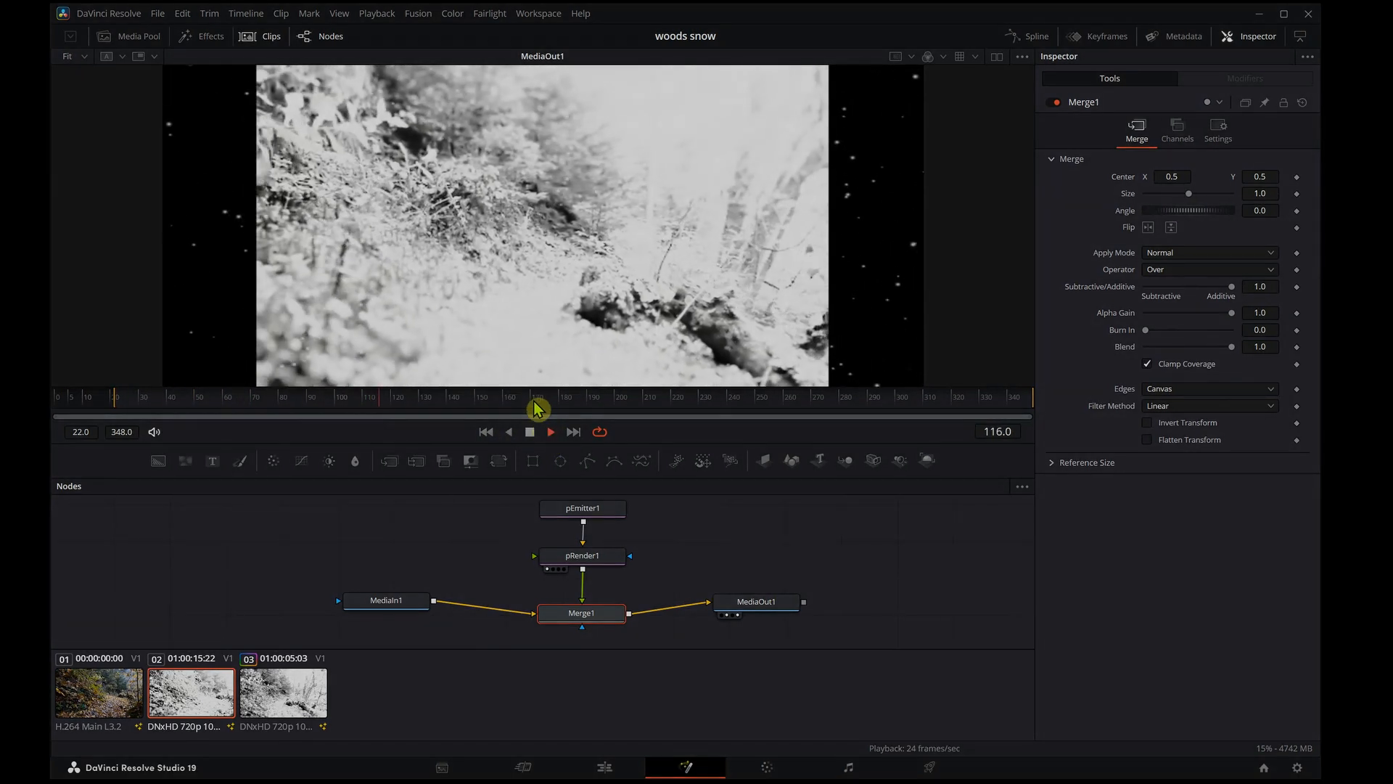
pyautogui.click(532, 434)
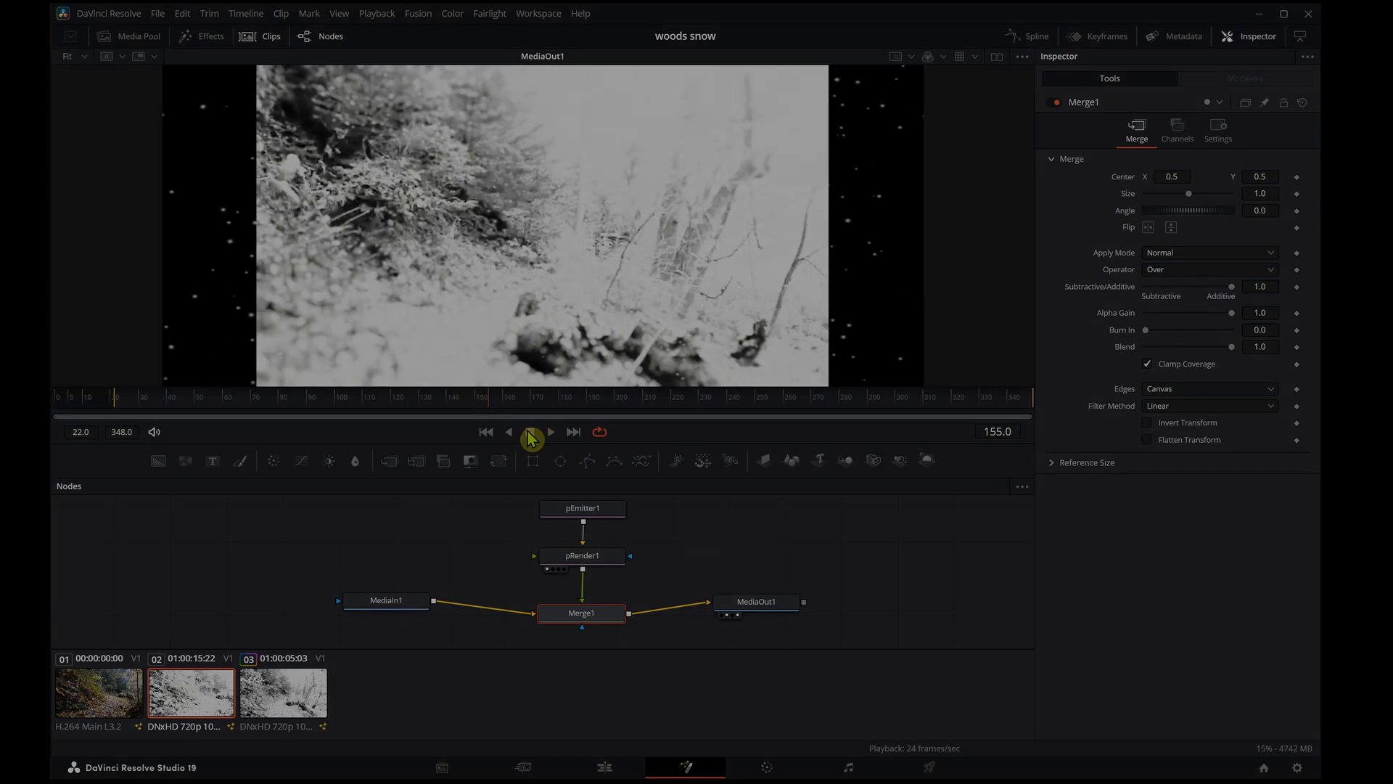
pyautogui.click(116, 698)
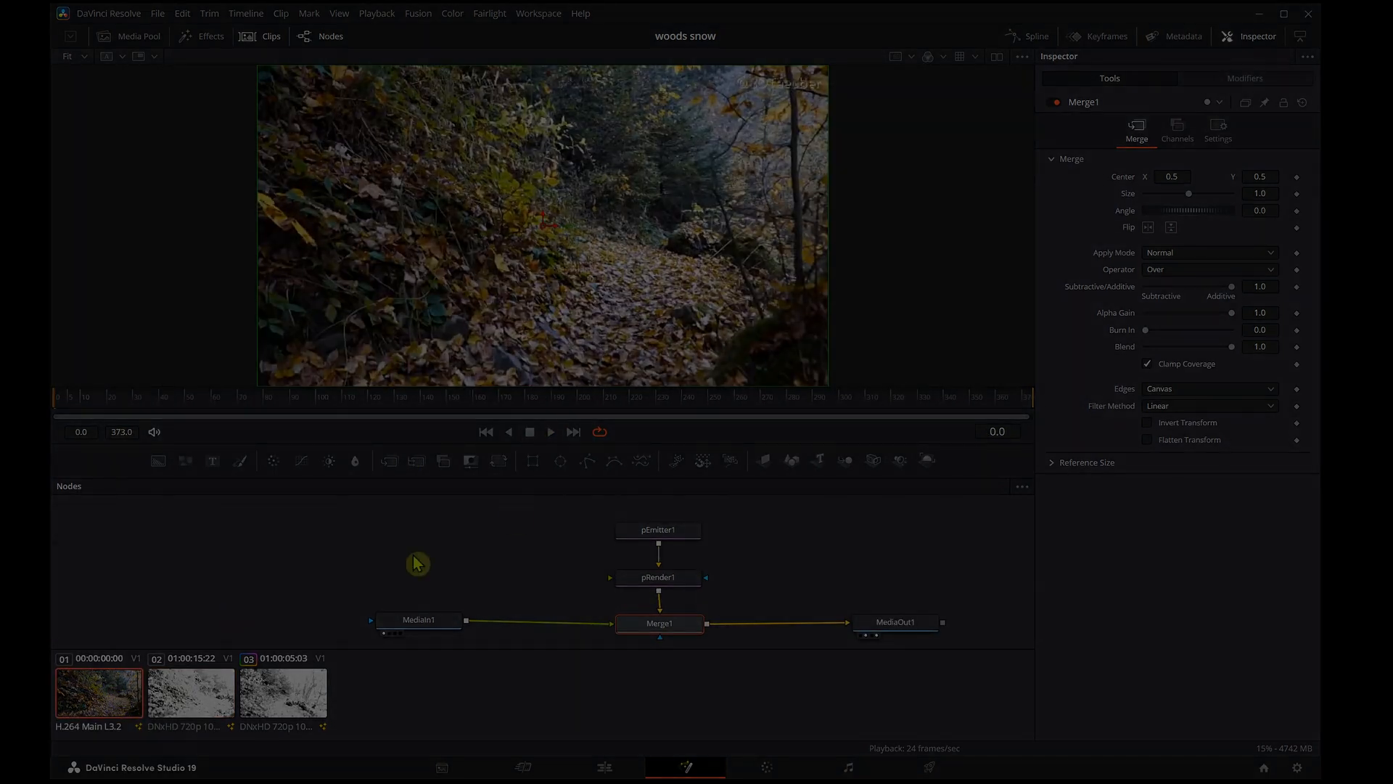
pyautogui.click(553, 433)
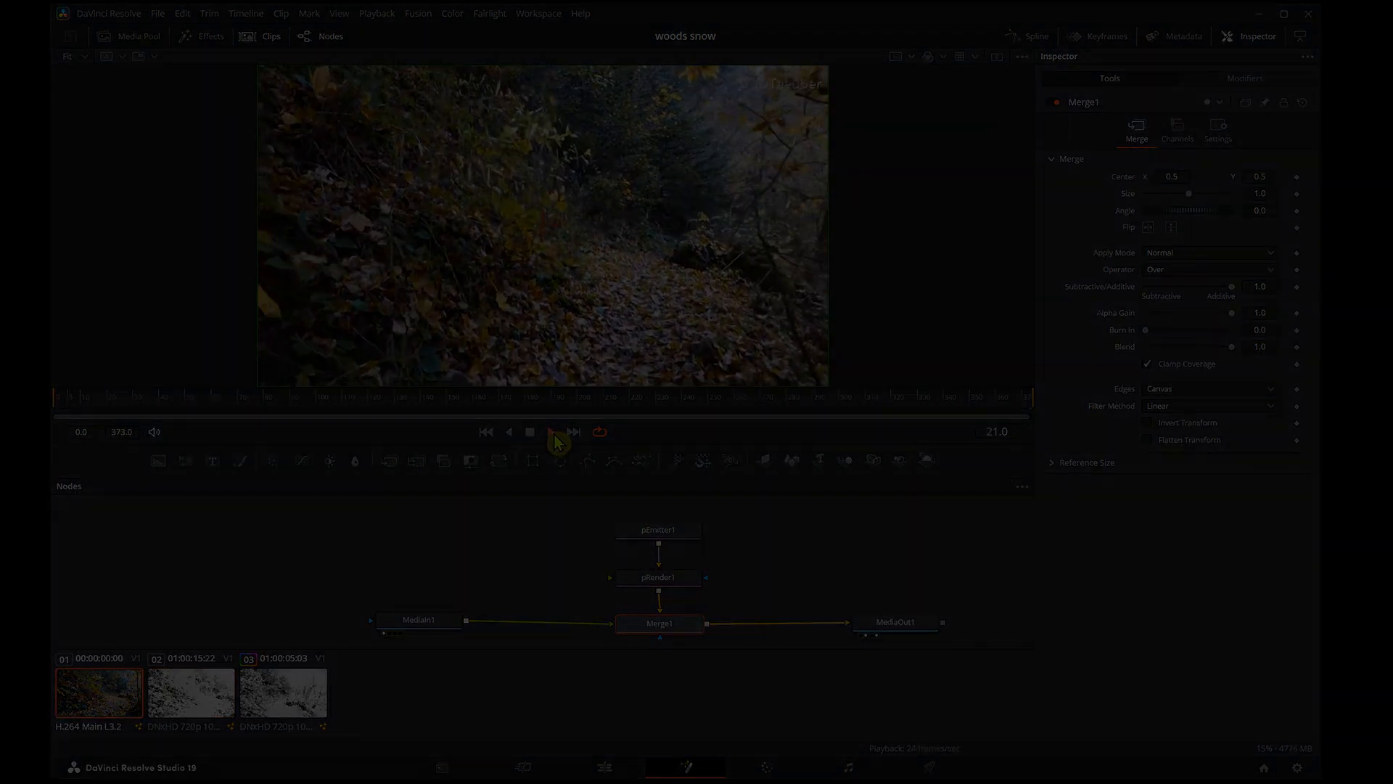